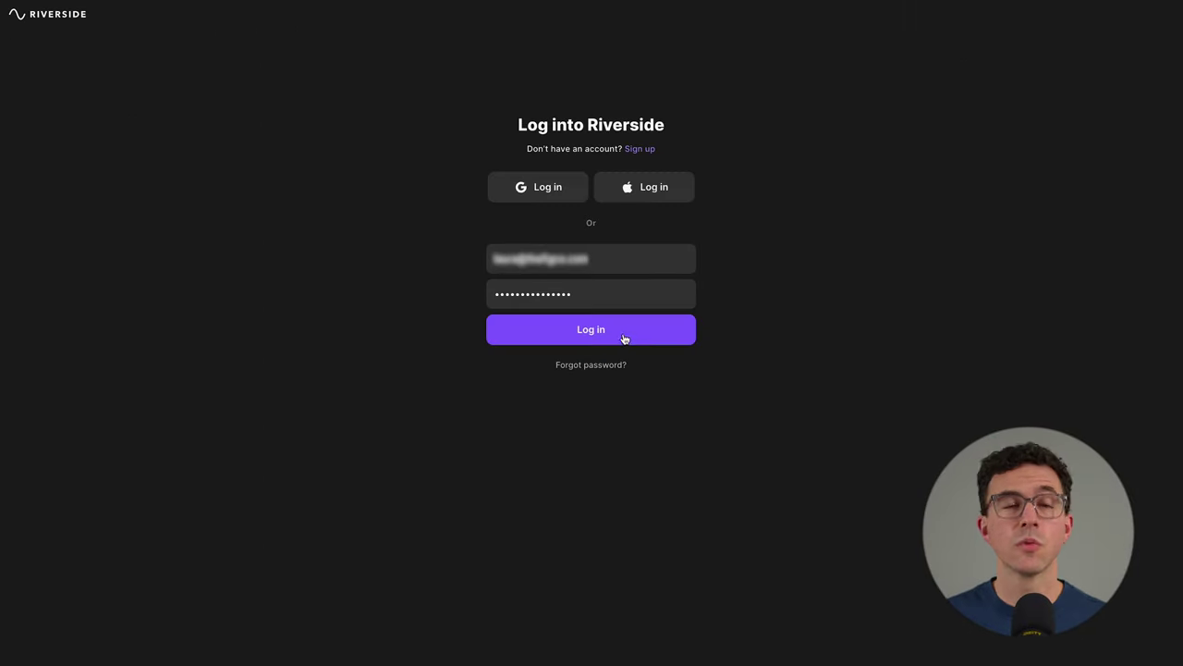
Step: Log in to the Riverside account to reach the Studios dashboard with the new-studio form
left_click(676, 338)
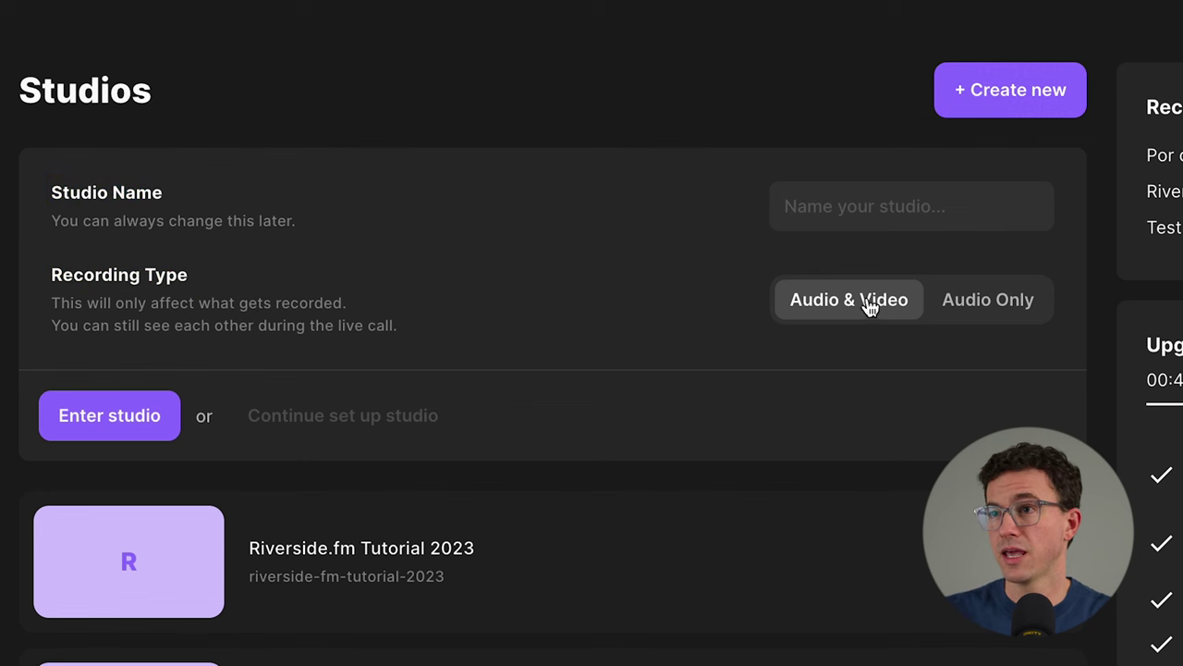
Step: Name the new Audio & Video studio 'Riverside Tutorial 2023' and continue to the full setup form
left_click(857, 217)
type("Riverside Tutorial 2023")
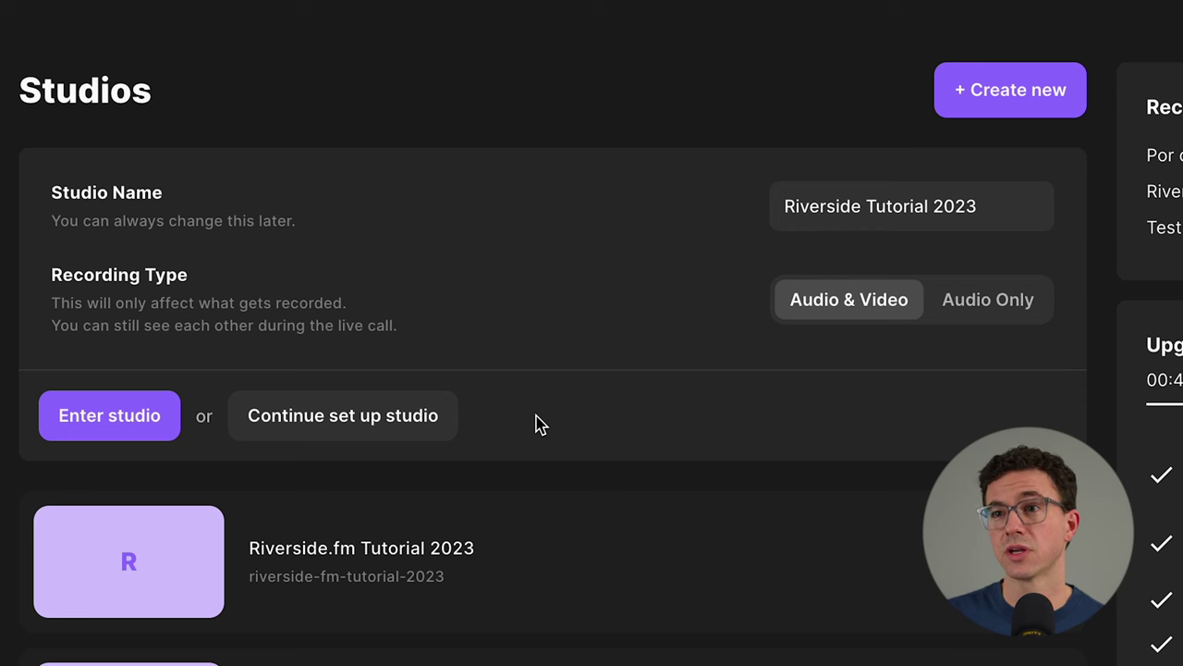
left_click(370, 418)
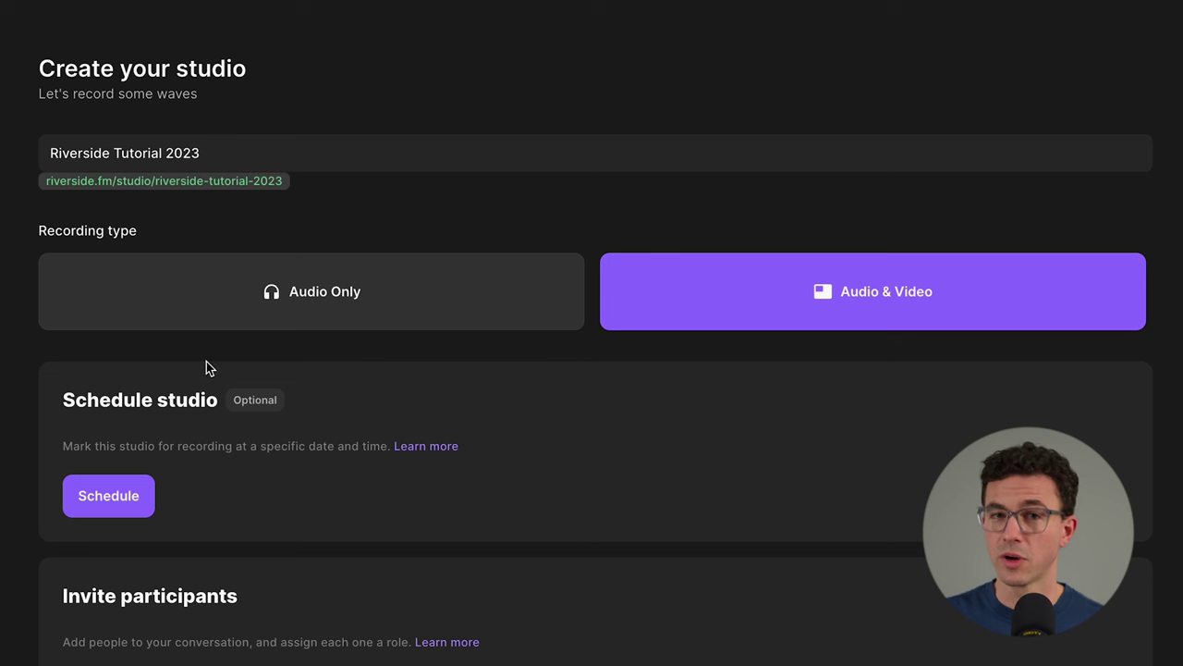
Step: Schedule the studio for Tuesday, February 28 at 05:00 PM, (GMT-05:00) Eastern Time
left_click(124, 499)
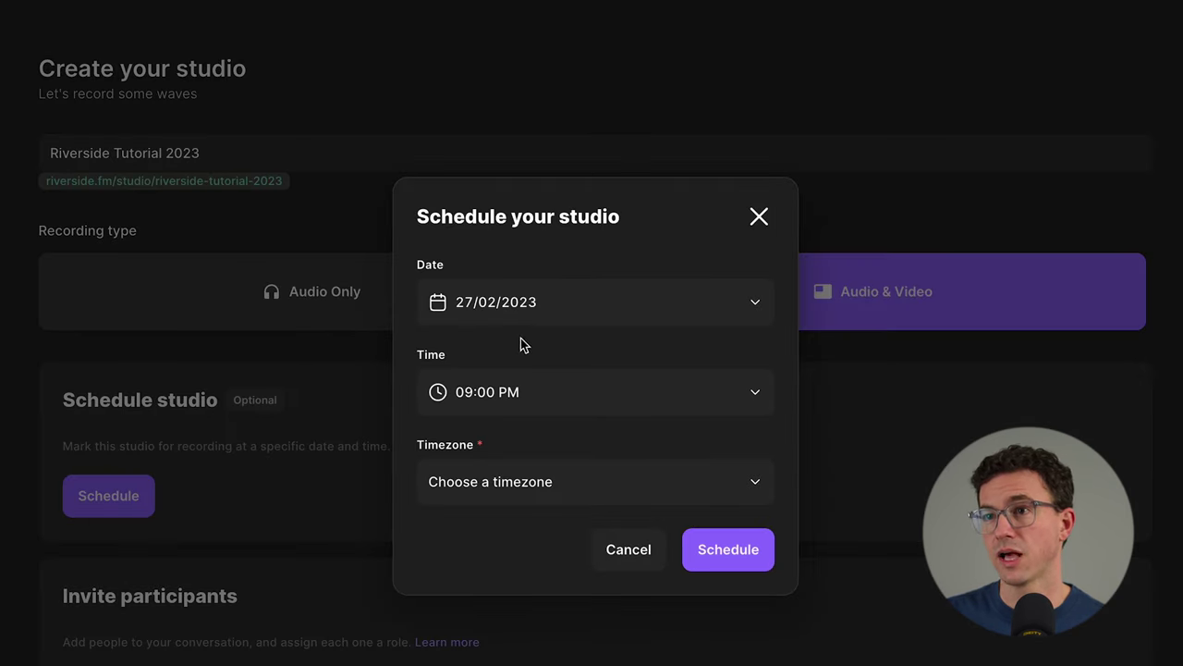
left_click(568, 302)
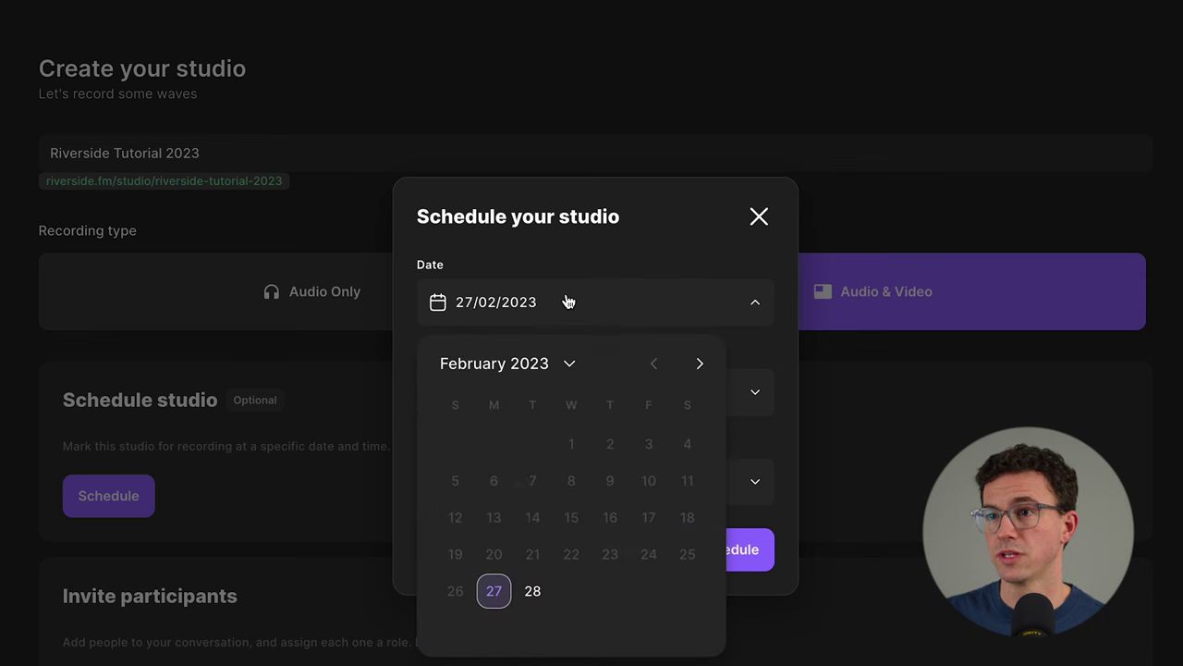
left_click(531, 591)
left_click(539, 398)
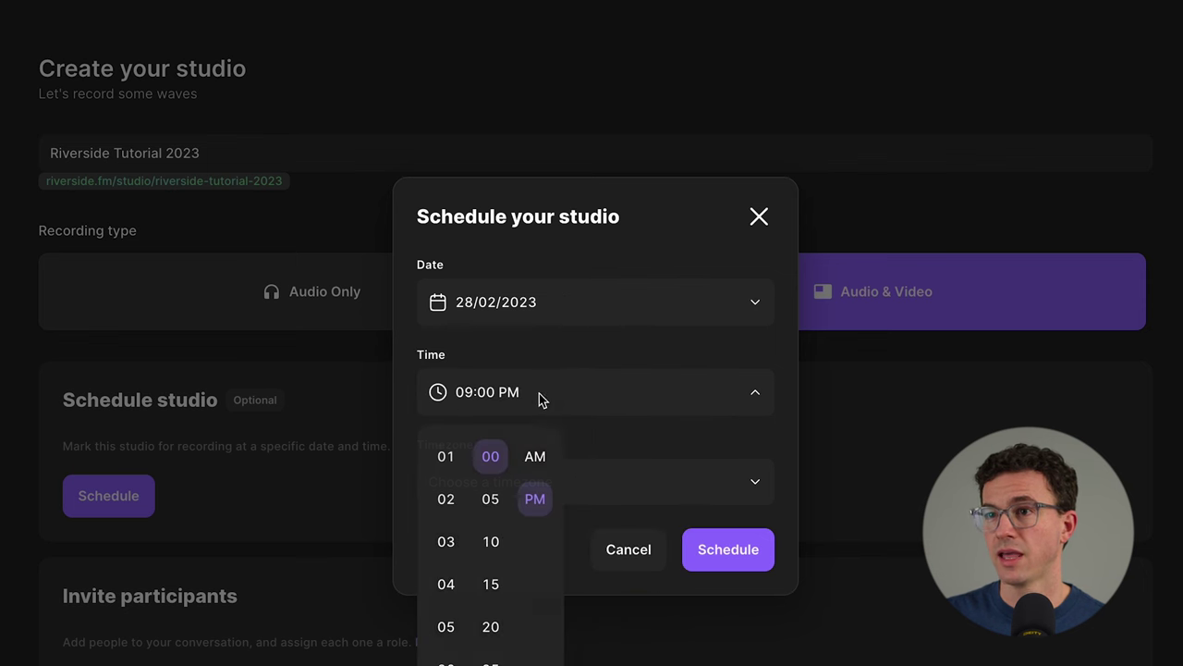
left_click(447, 626)
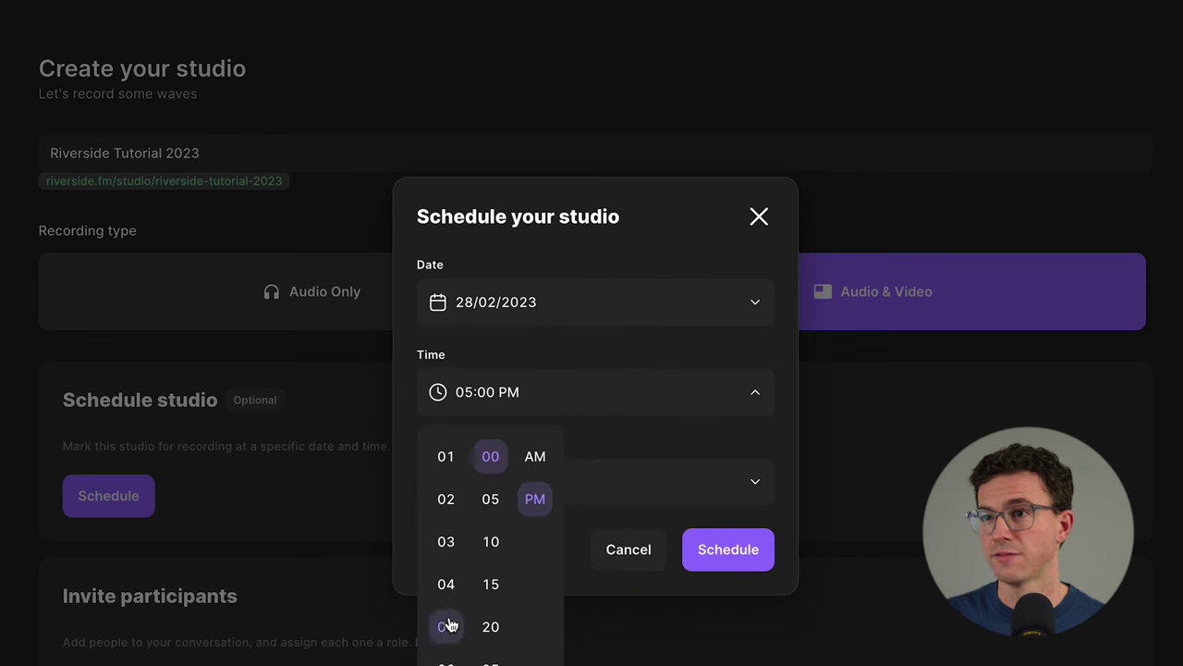
left_click(750, 455)
left_click(641, 461)
scroll(641, 461, "down", 2)
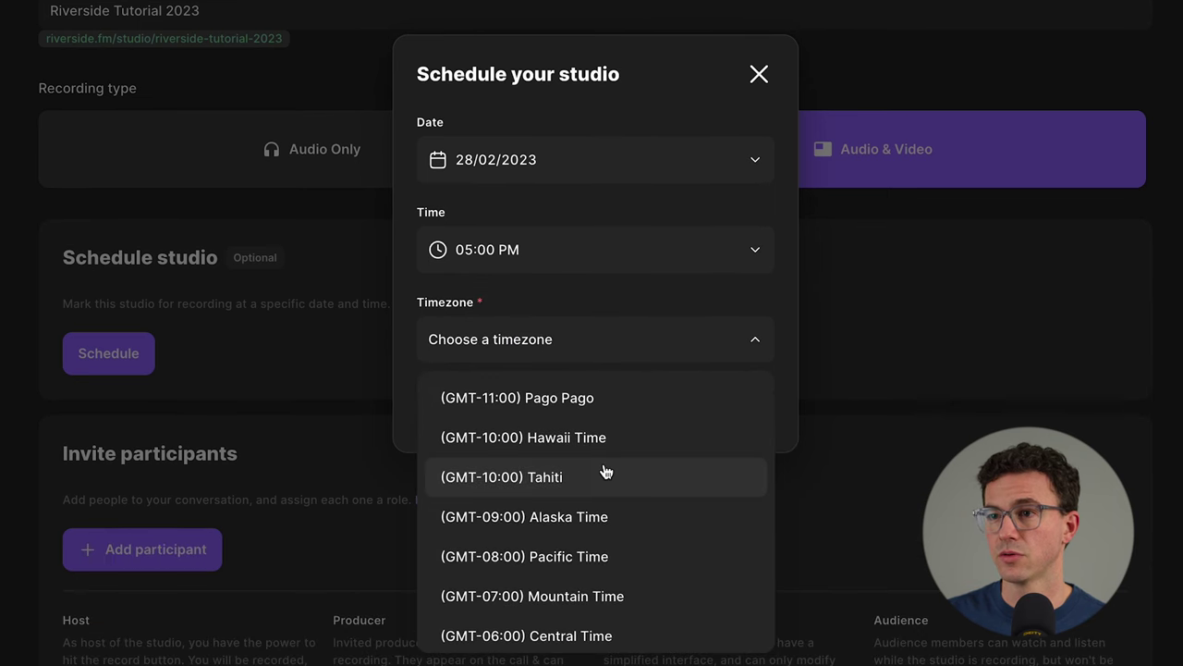
scroll(526, 574, "down", 1)
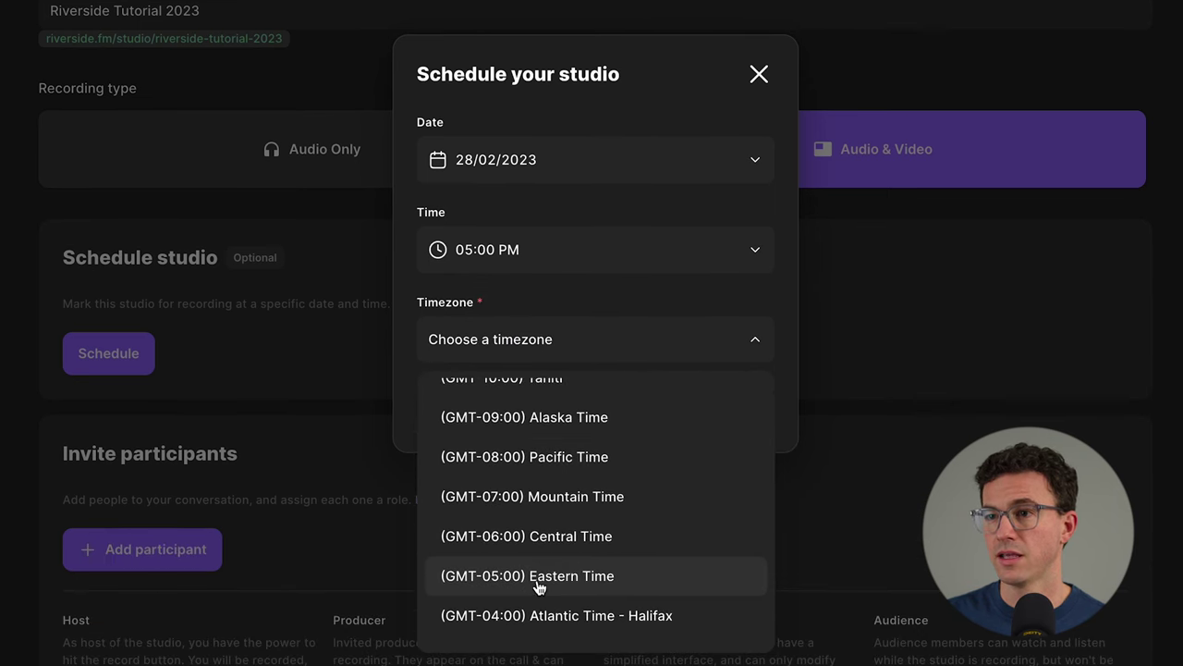
left_click(539, 581)
Step: Confirm the schedule, then invite a participant by their e-mail address with the Guest role
left_click(718, 410)
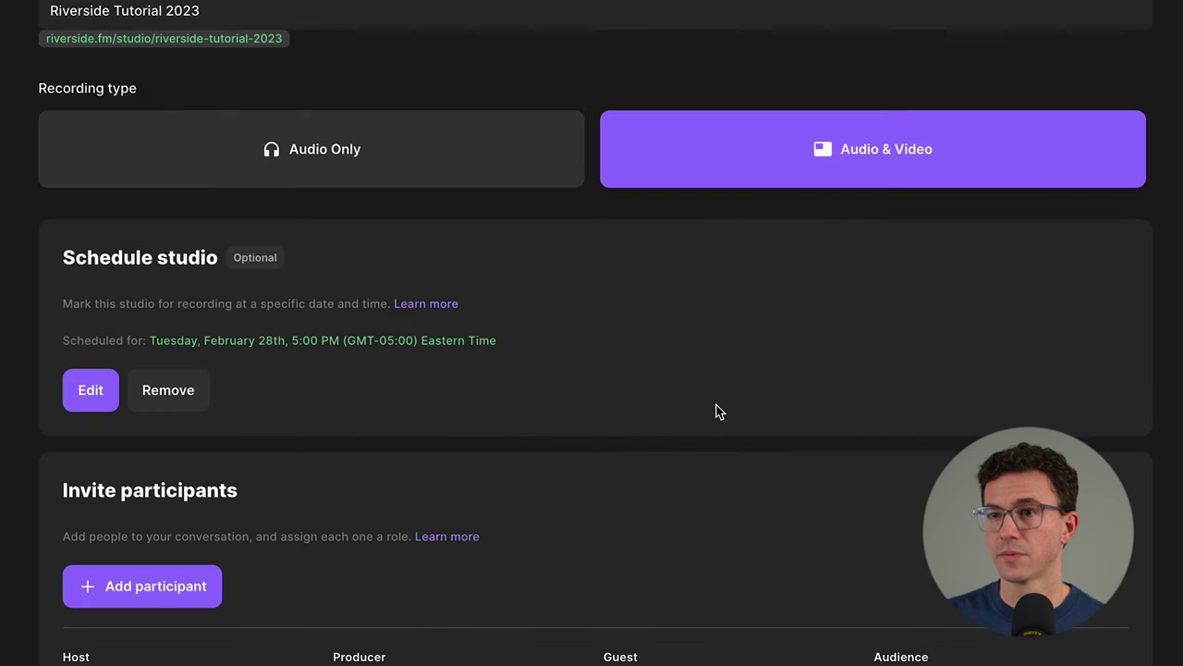
scroll(712, 412, "down", 2)
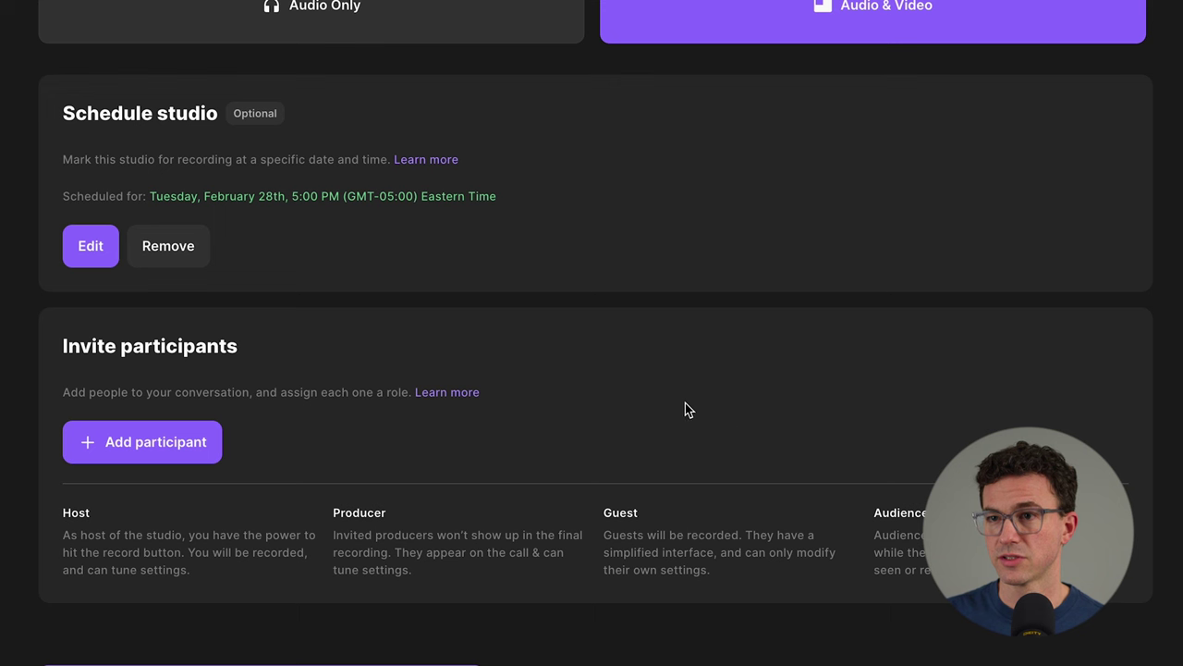
left_click(109, 443)
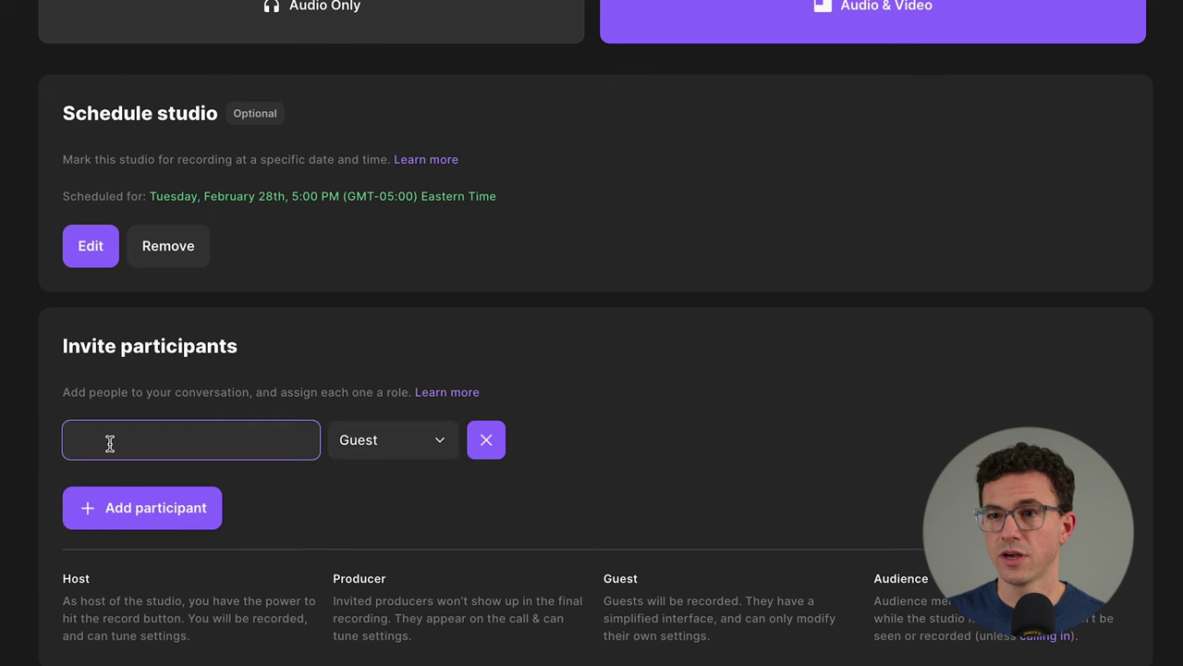
type("guest@ste")
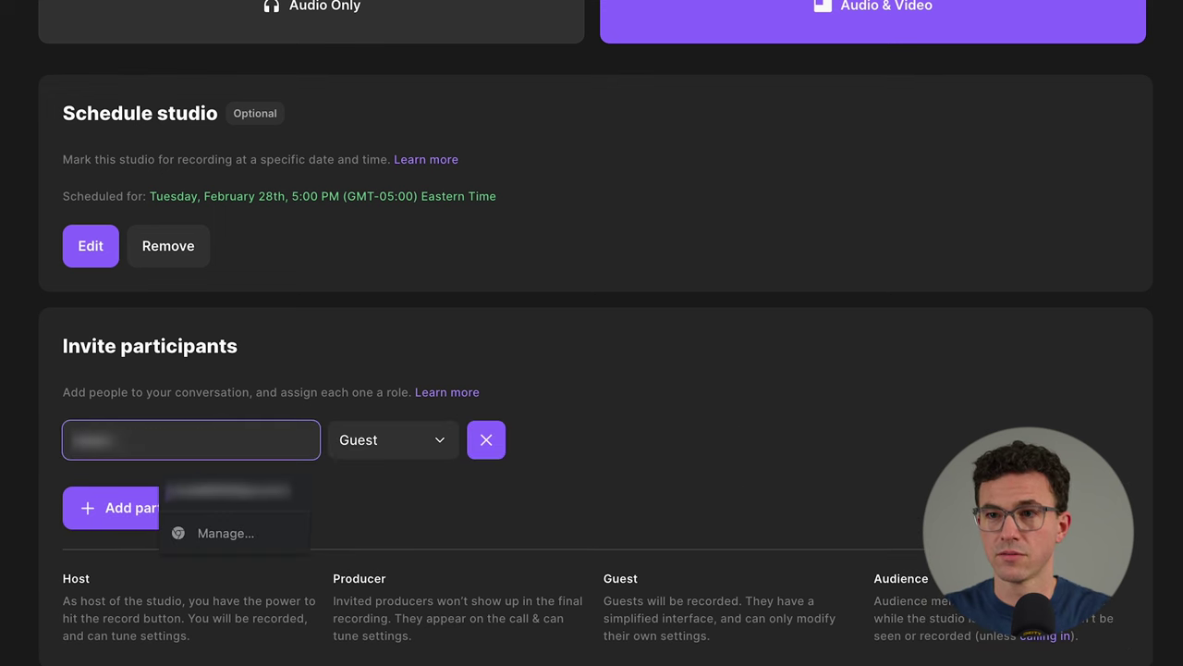
left_click(231, 492)
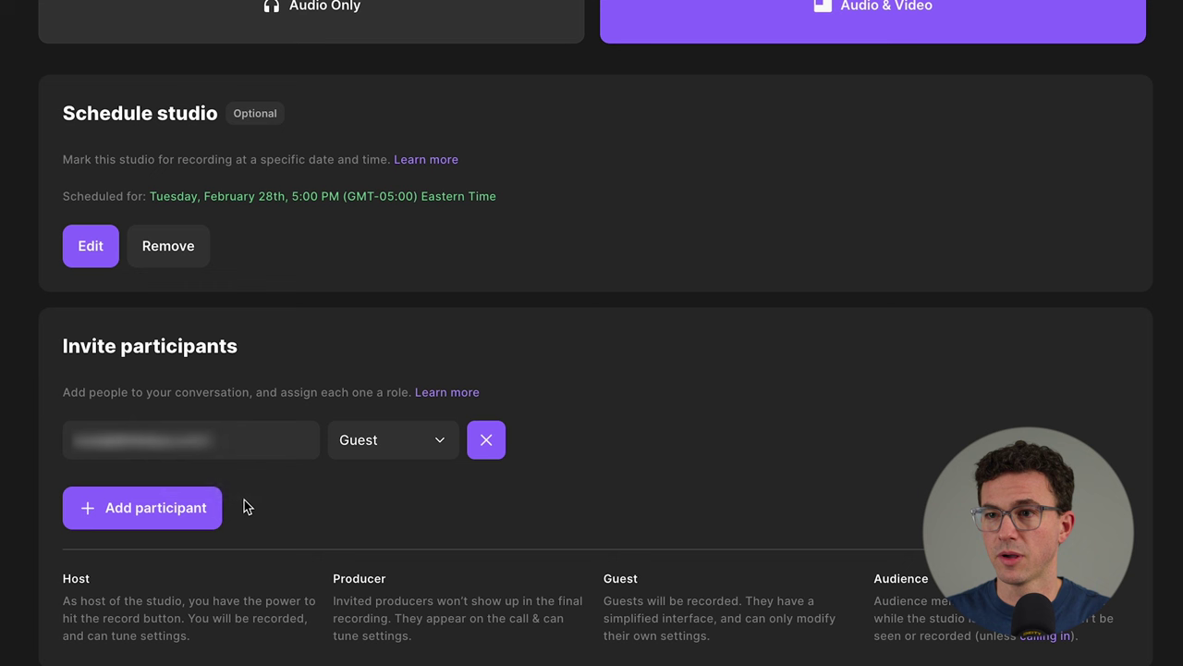
left_click(391, 451)
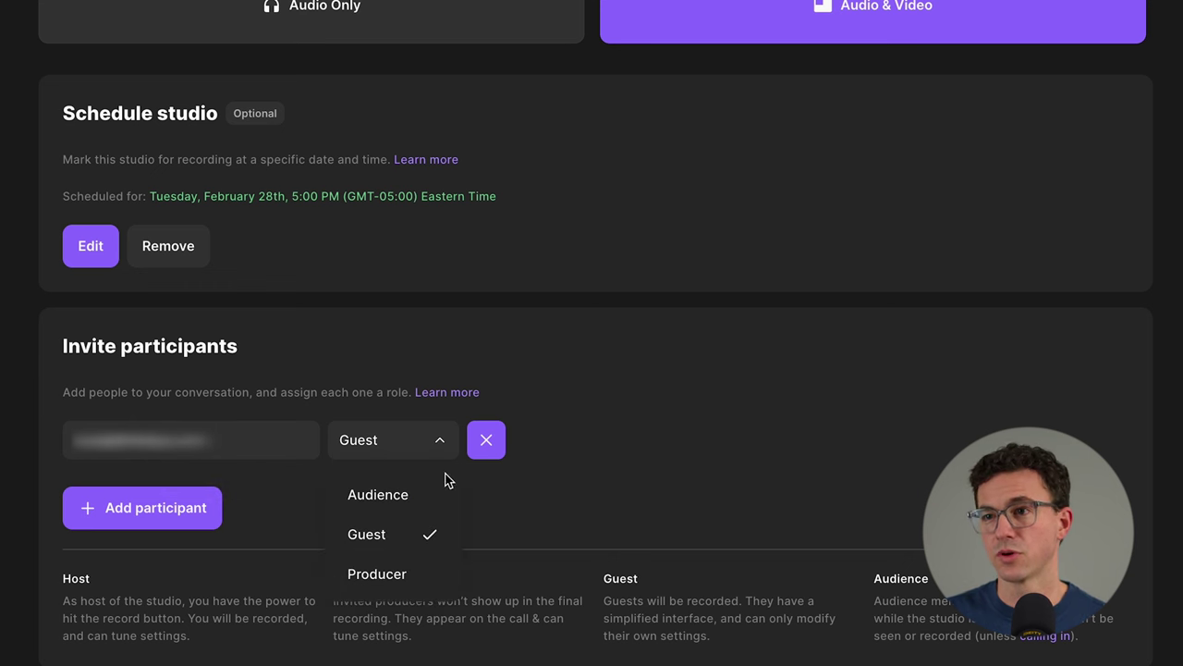
left_click(525, 510)
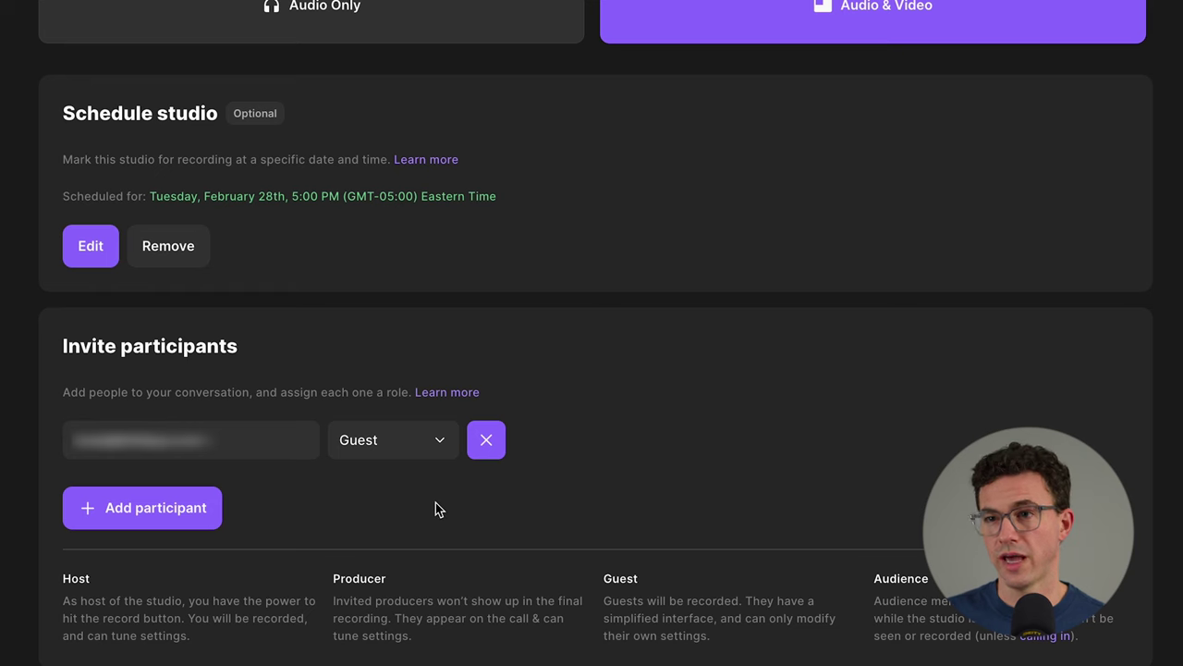
scroll(435, 502, "down", 1)
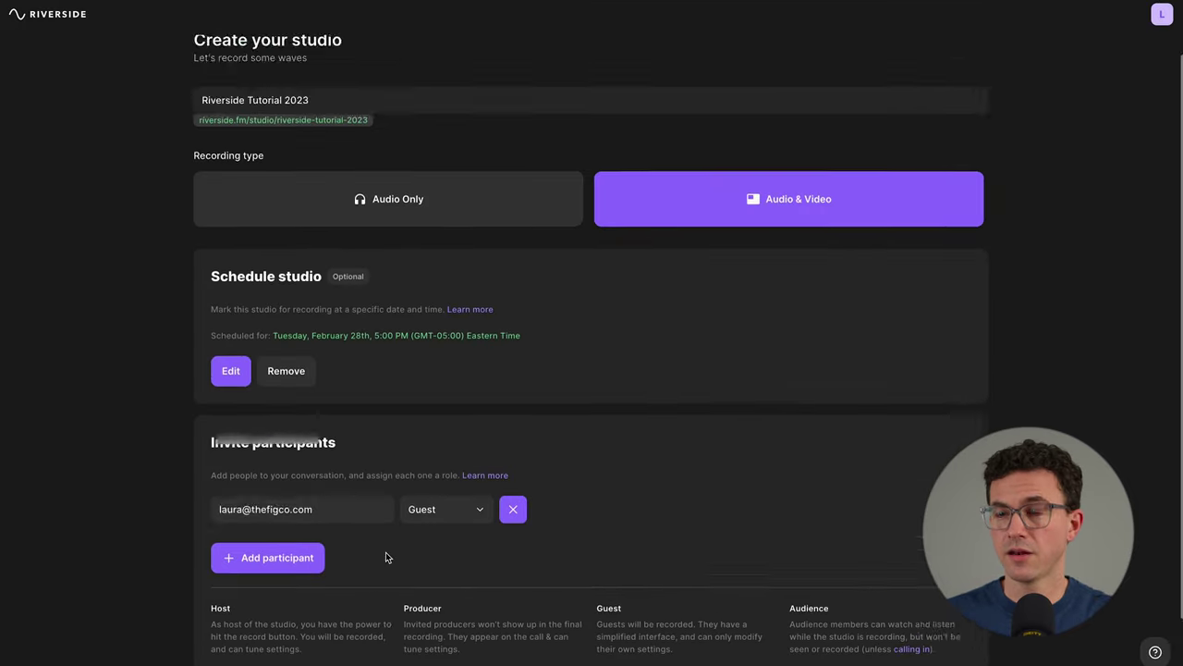
scroll(388, 555, "down", 2)
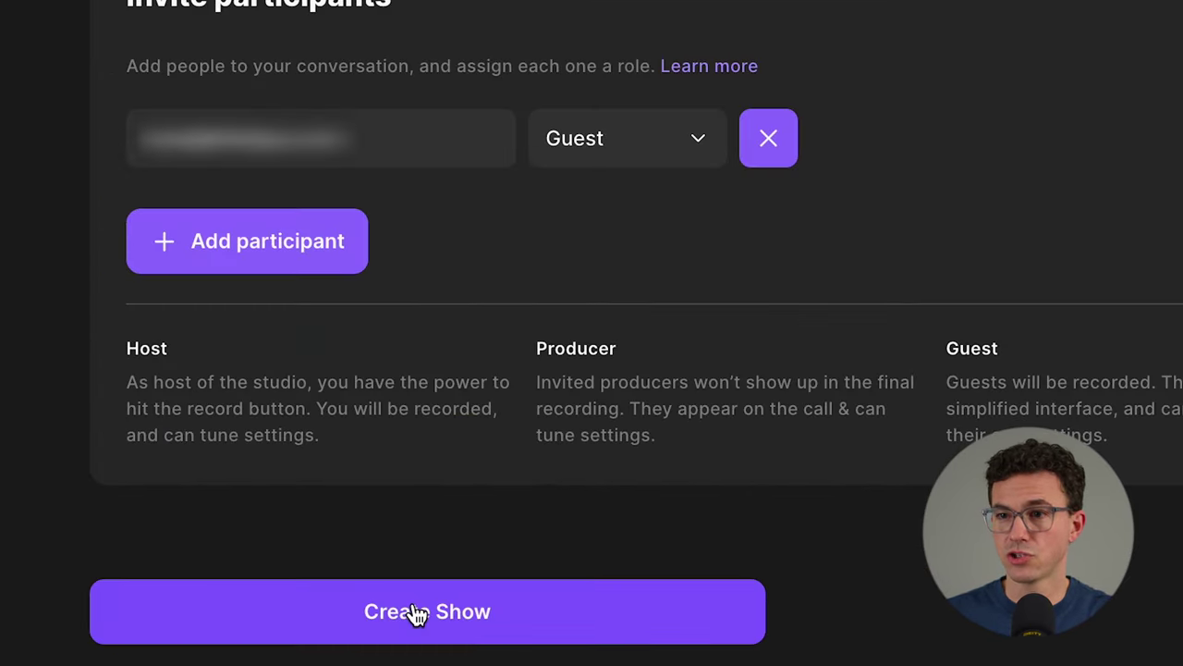
Step: Finish the setup with Create Show, landing on the studio's empty Recordings page
left_click(416, 612)
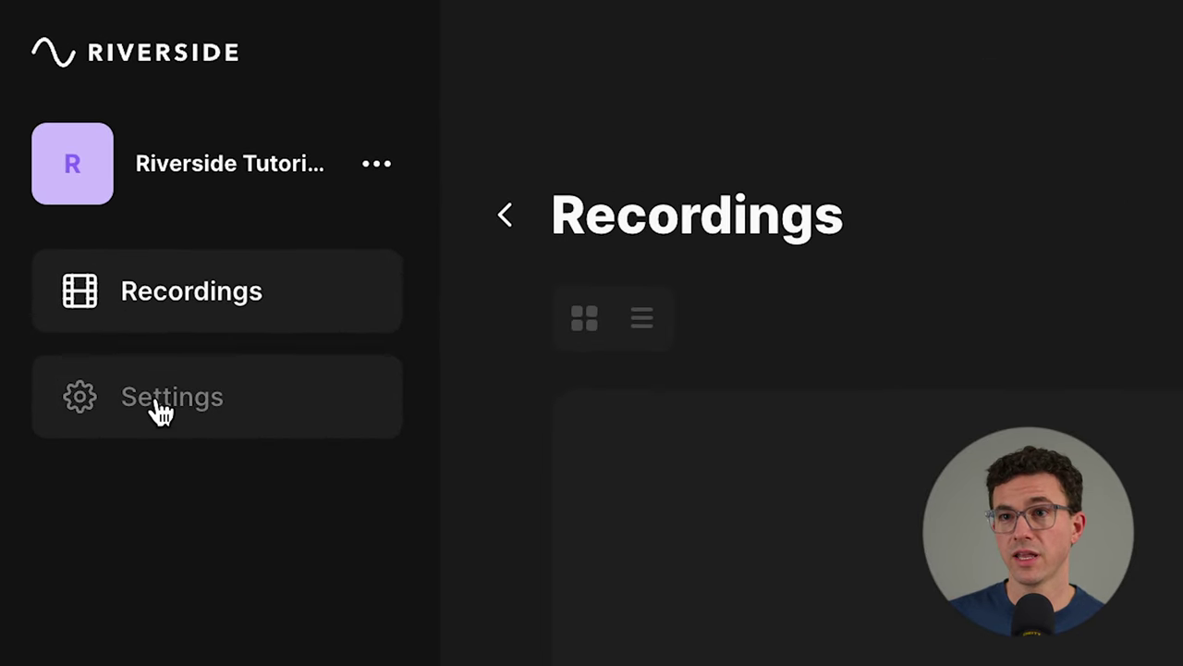
Step: Open the studio Settings and review the Recording section's audio and video quality options
left_click(159, 412)
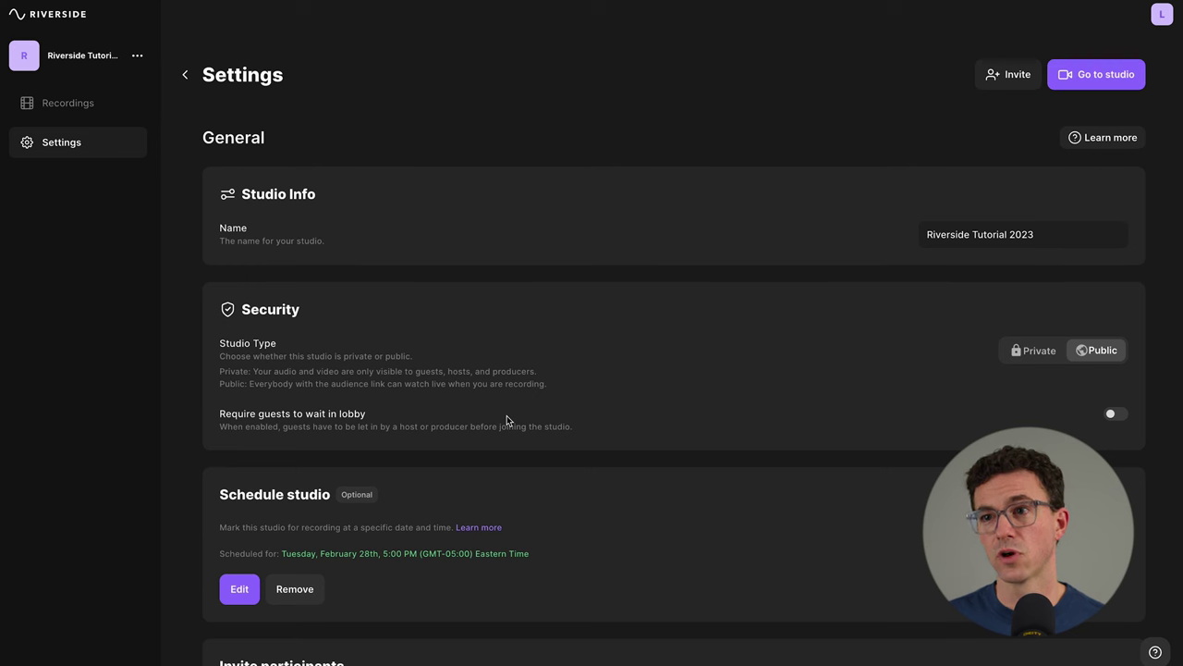
scroll(598, 445, "down", 2)
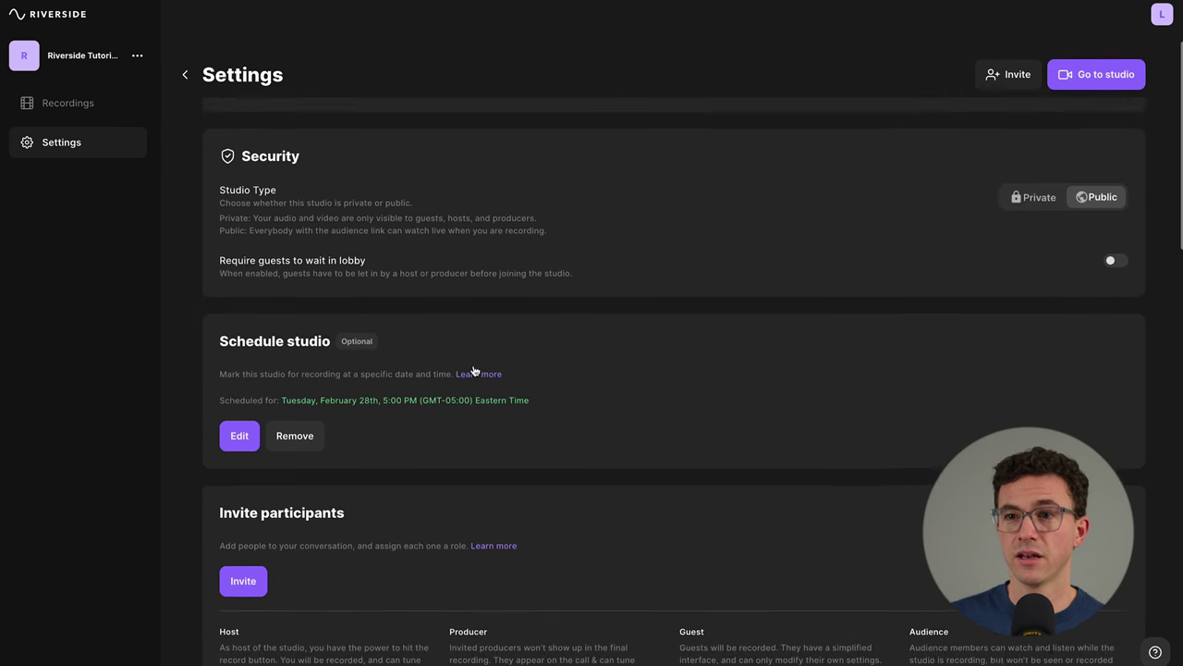
scroll(598, 382, "down", 3)
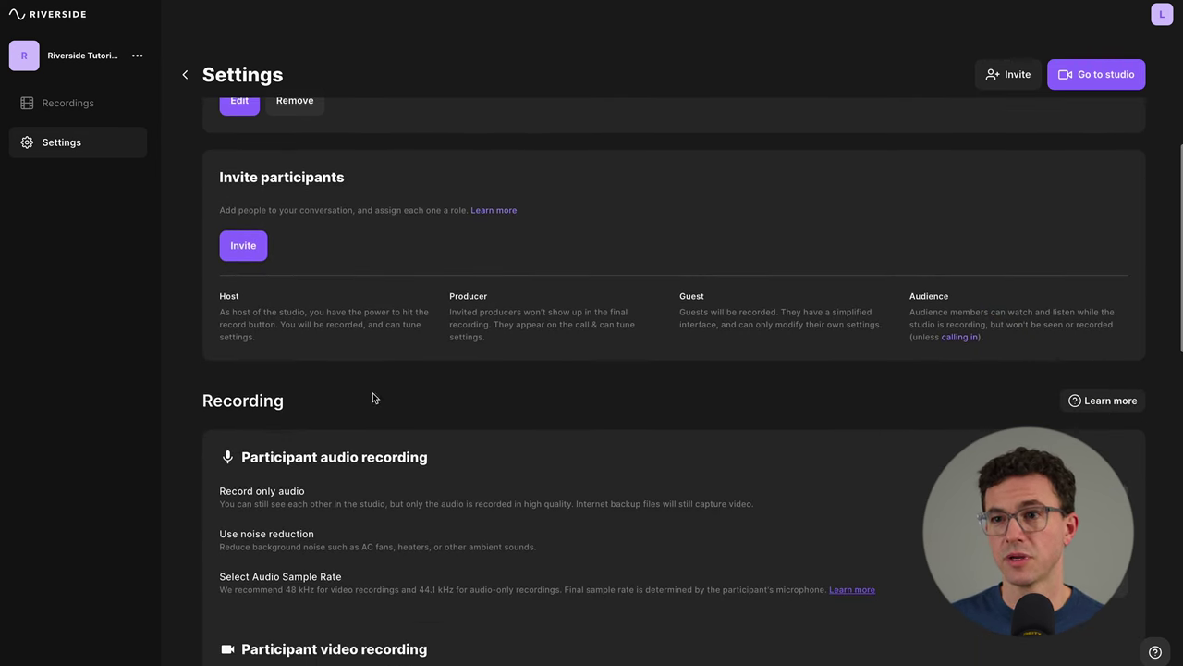
scroll(570, 431, "down", 2)
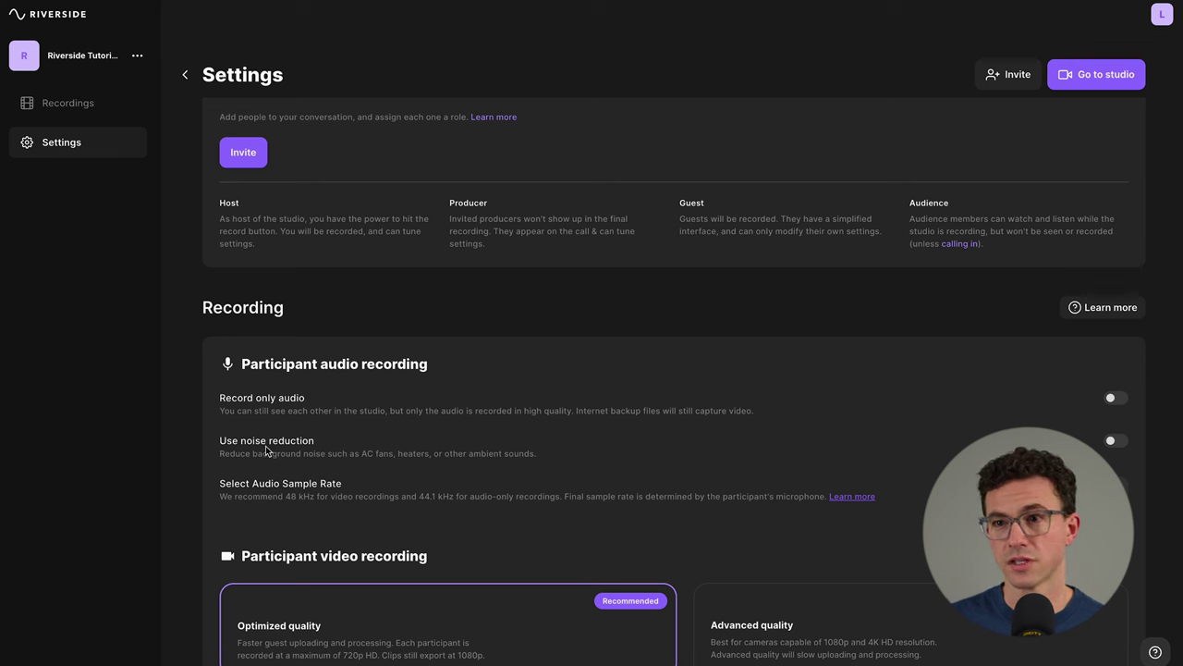
scroll(255, 462, "down", 3)
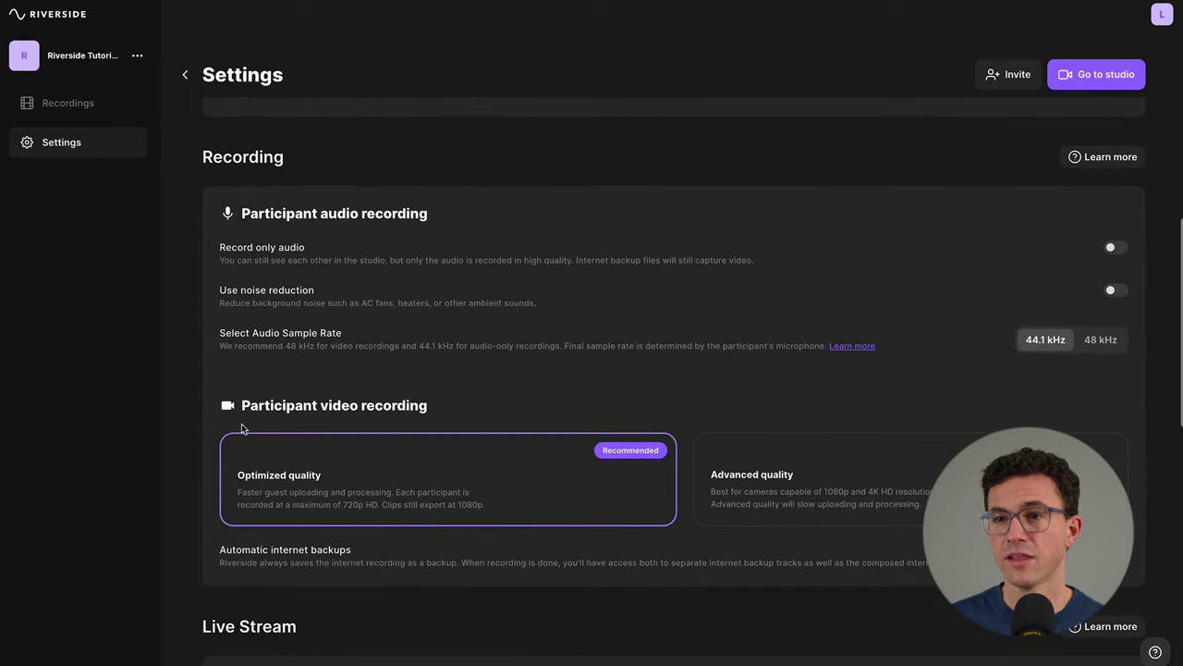
scroll(338, 469, "down", 1)
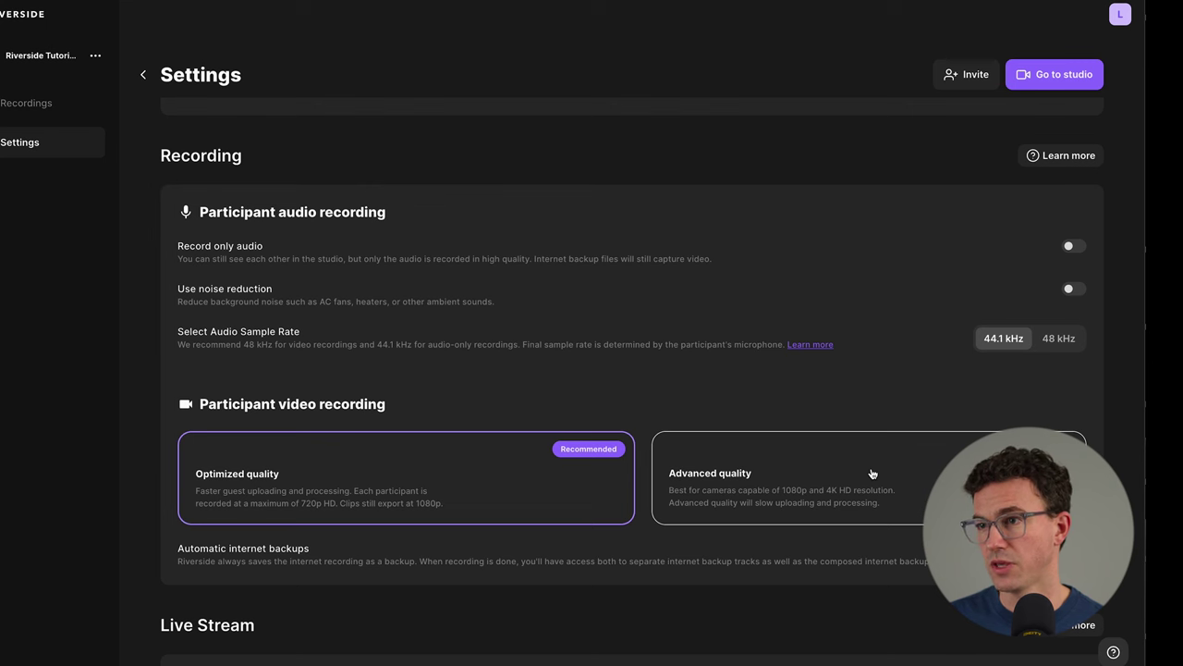
scroll(900, 474, "down", 5)
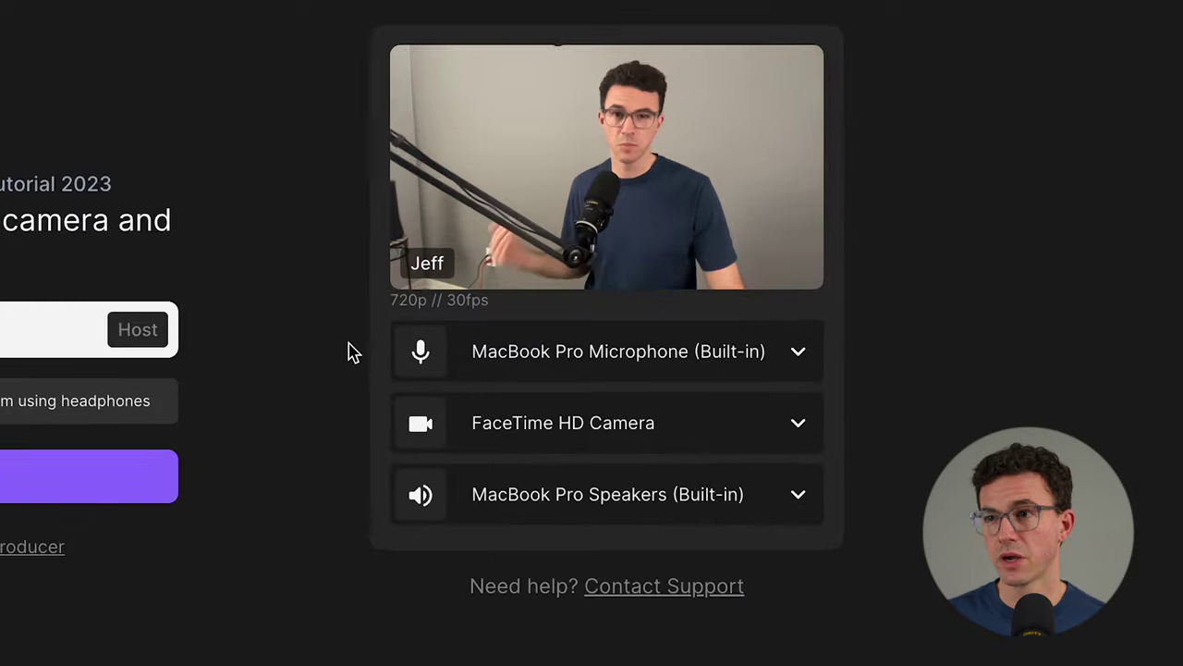
Step: Select the Deity VO-7U microphone and the ILCE-7M4 (054c:0de7) camera
left_click(562, 357)
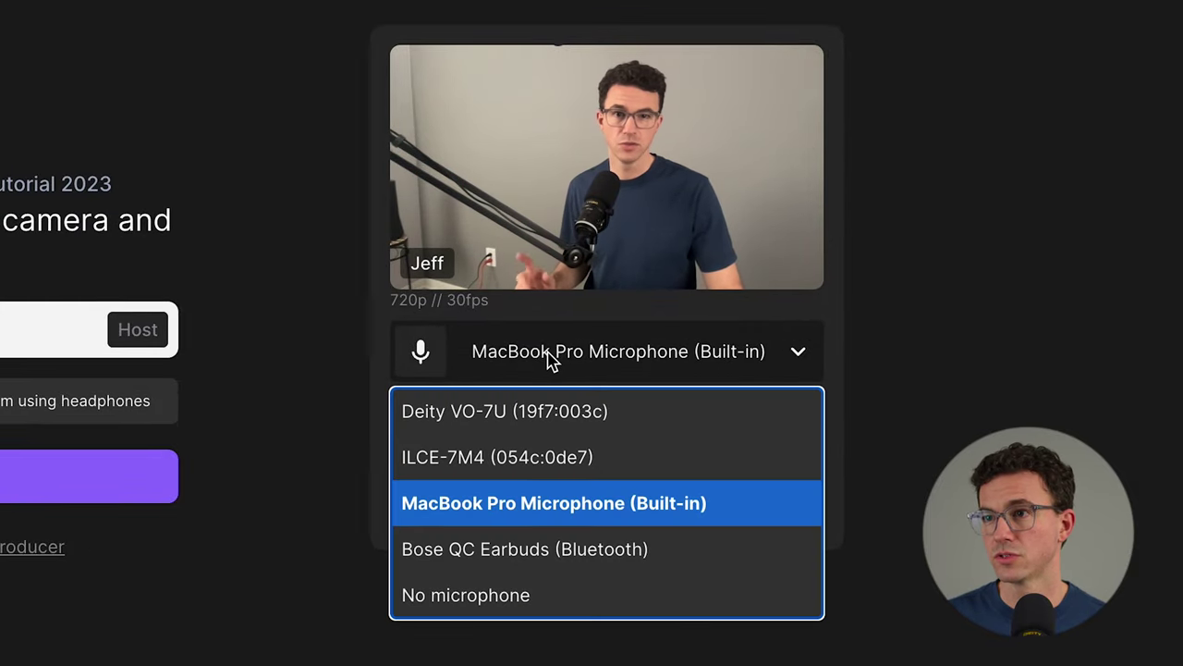
left_click(523, 425)
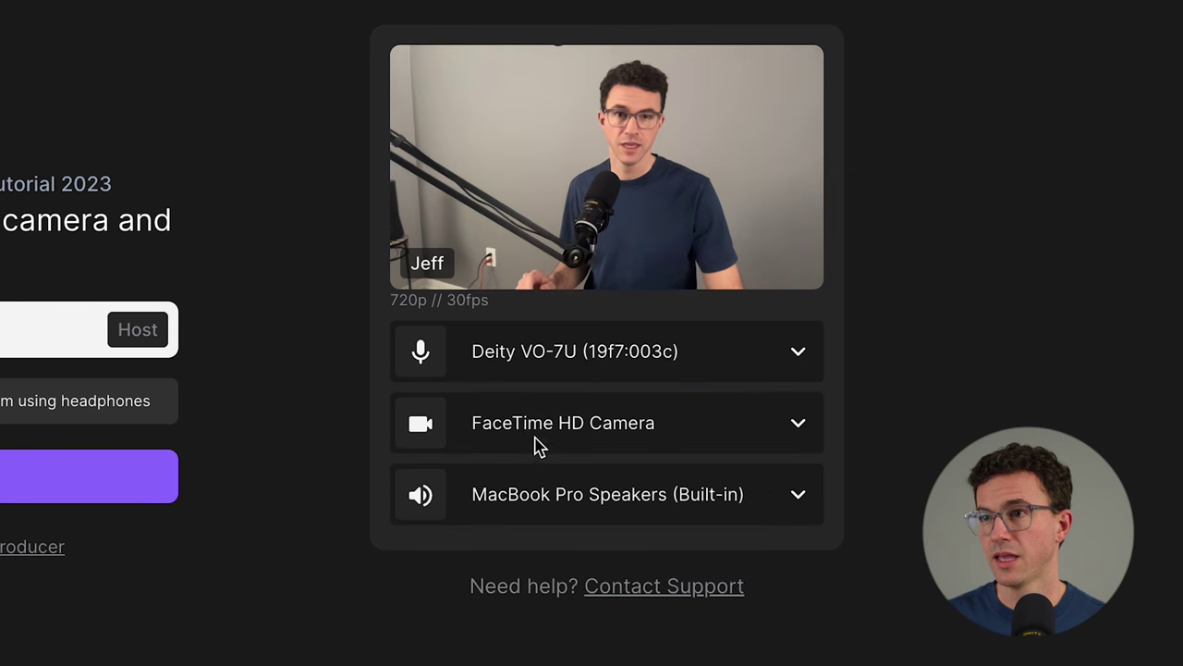
left_click(536, 442)
left_click(536, 478)
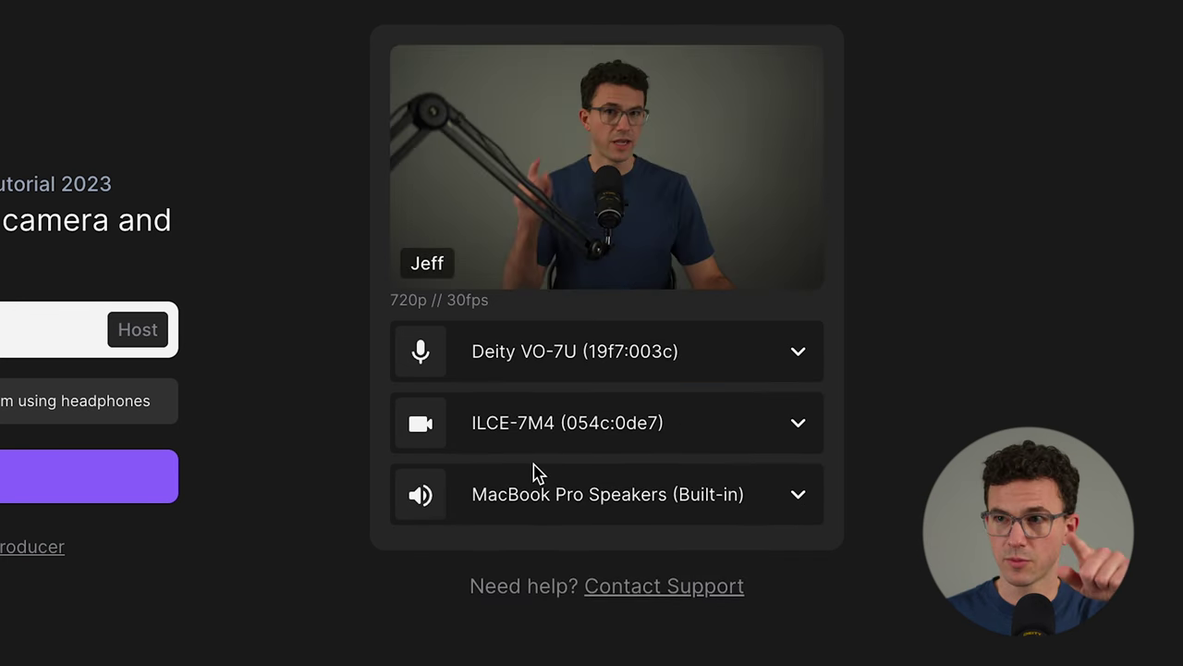
Step: Route audio to Default - Bose QC Earbuds, mark headphones as in use, and join the studio
left_click(562, 499)
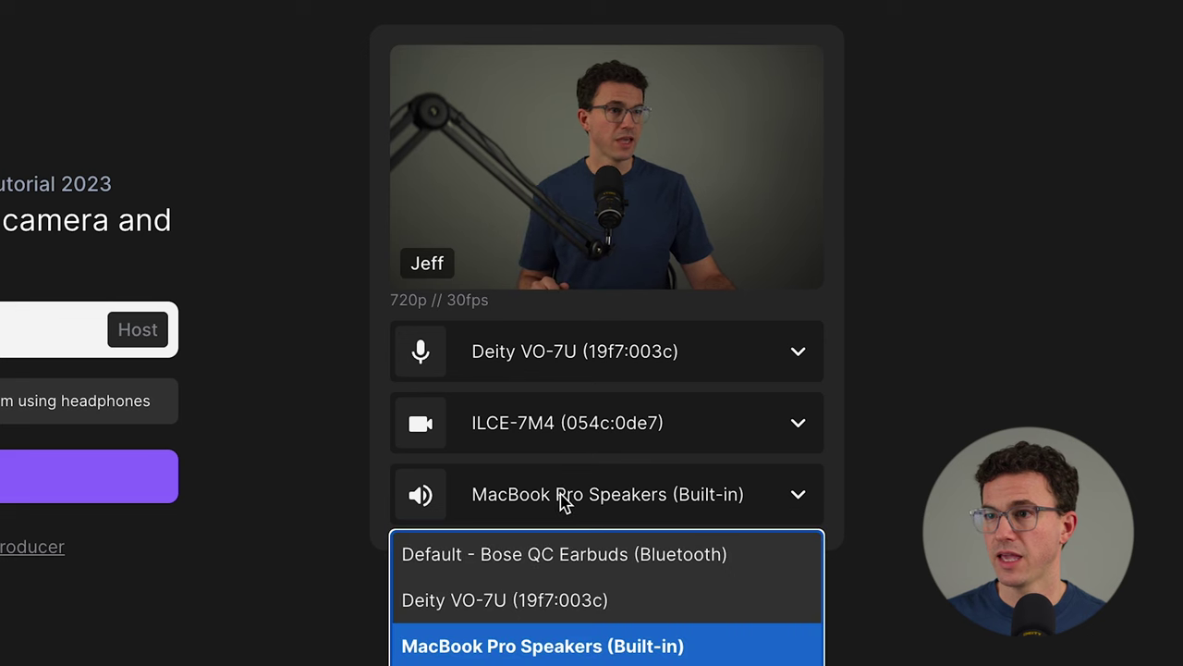
left_click(565, 565)
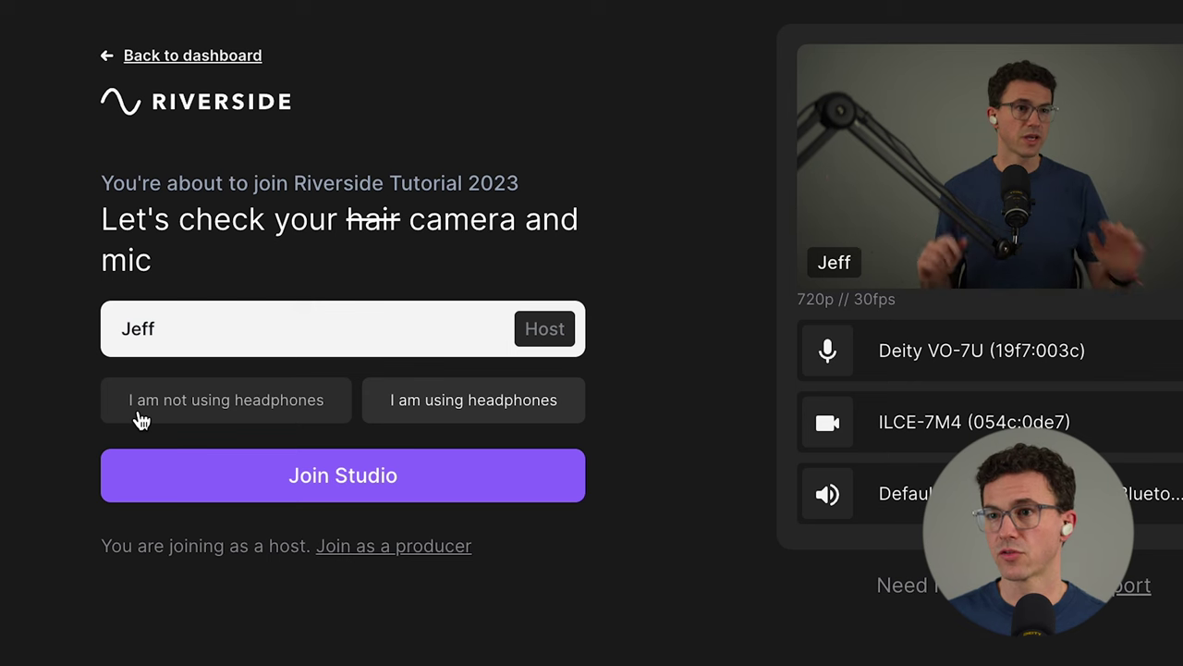
left_click(489, 411)
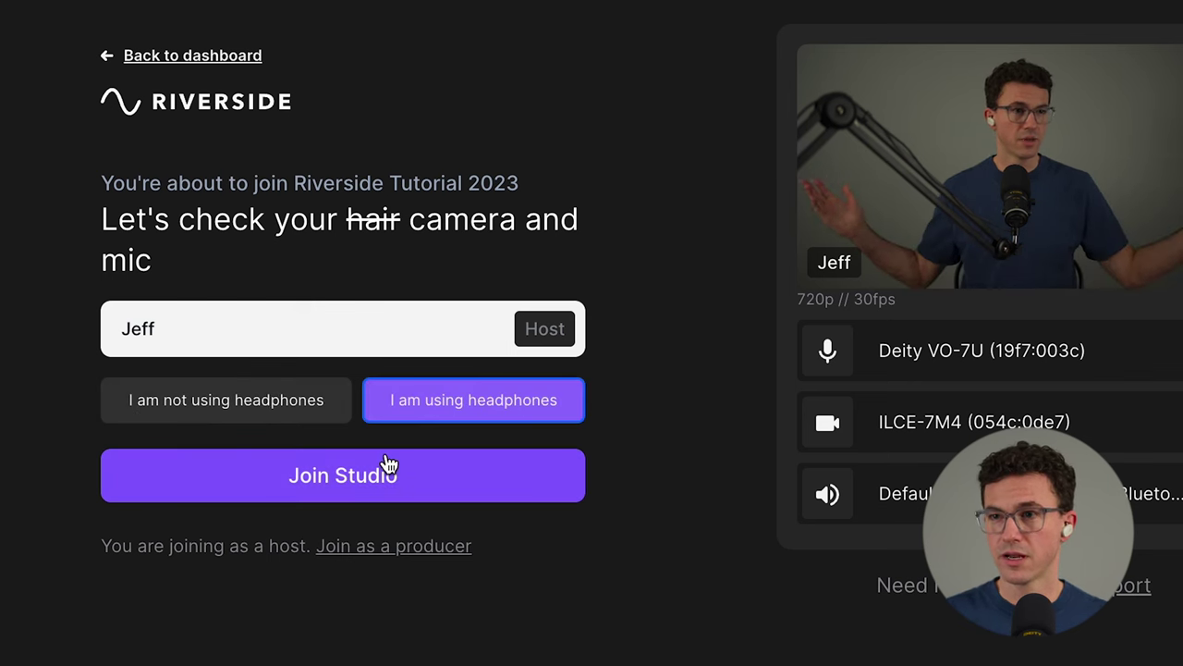
left_click(396, 480)
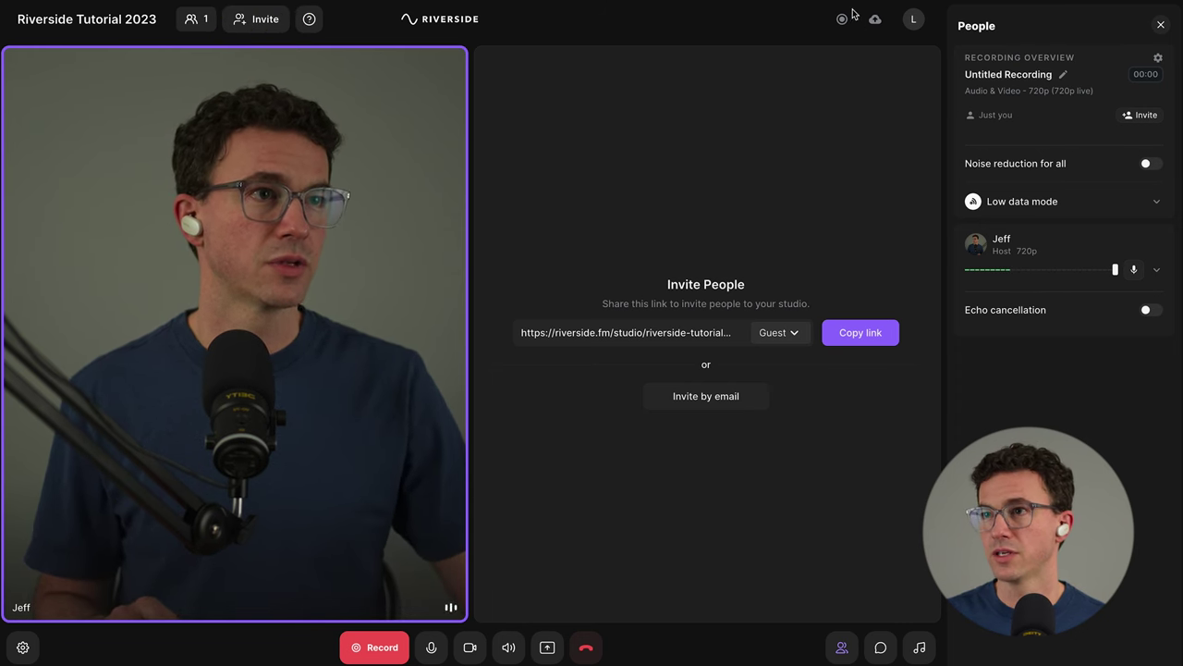
Step: Retitle the recording from Untitled Recording to 'Riverside Tutorial' in the People panel
mouse_move(875, 19)
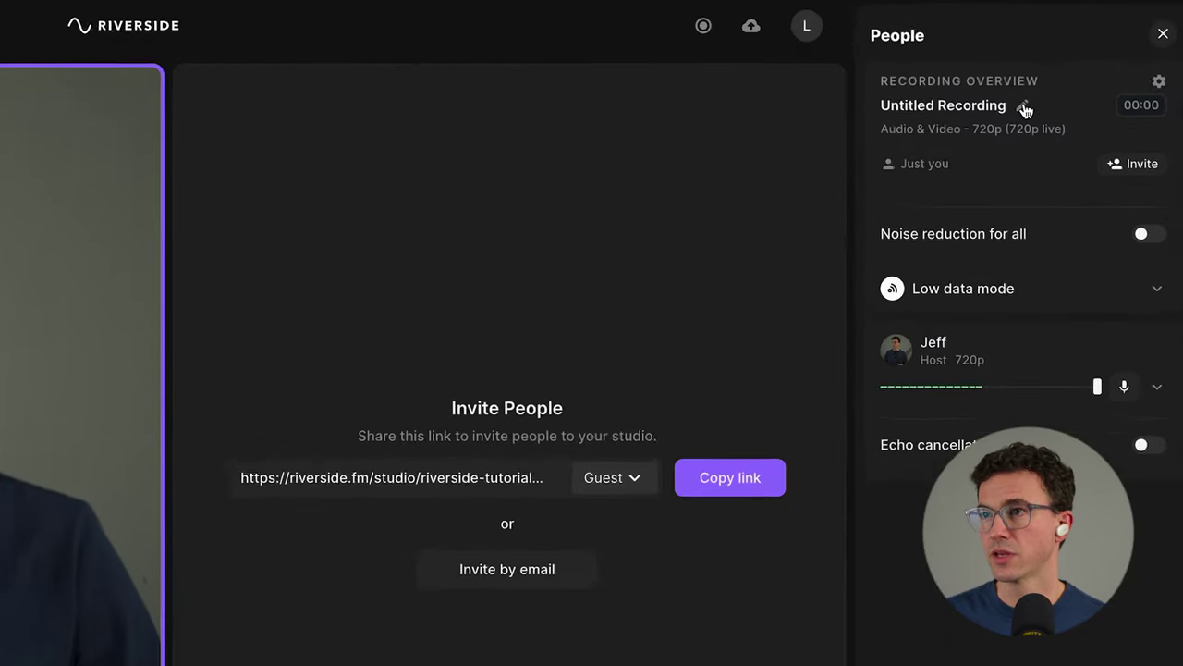
left_click(1025, 106)
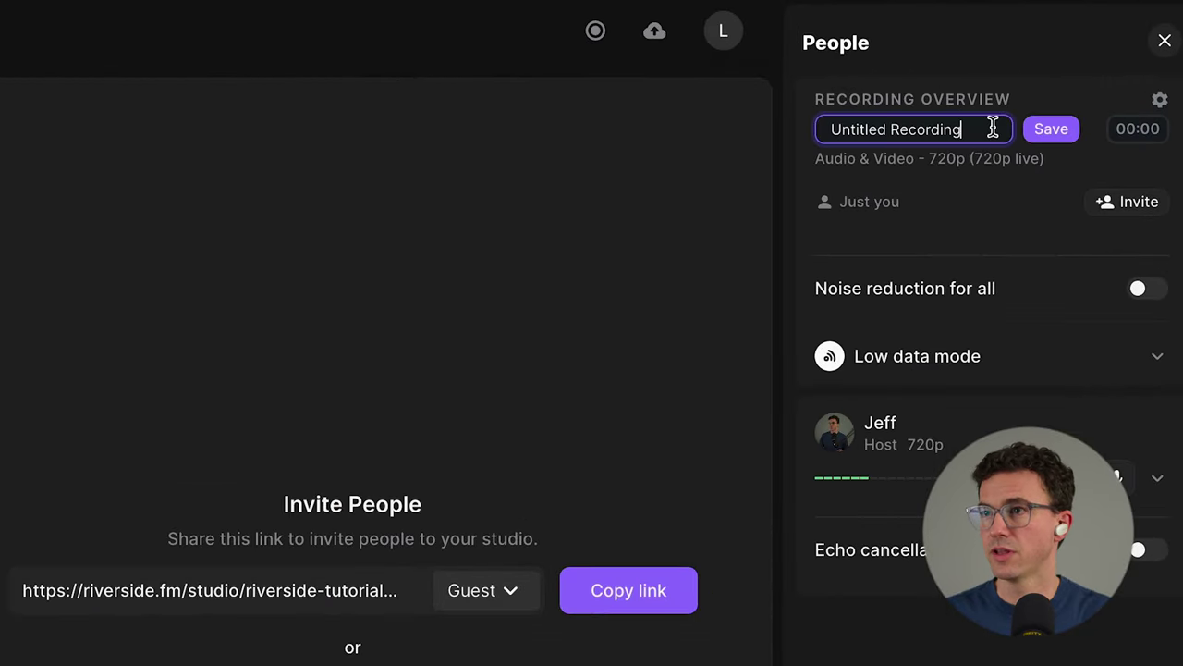
key("ctrl+a")
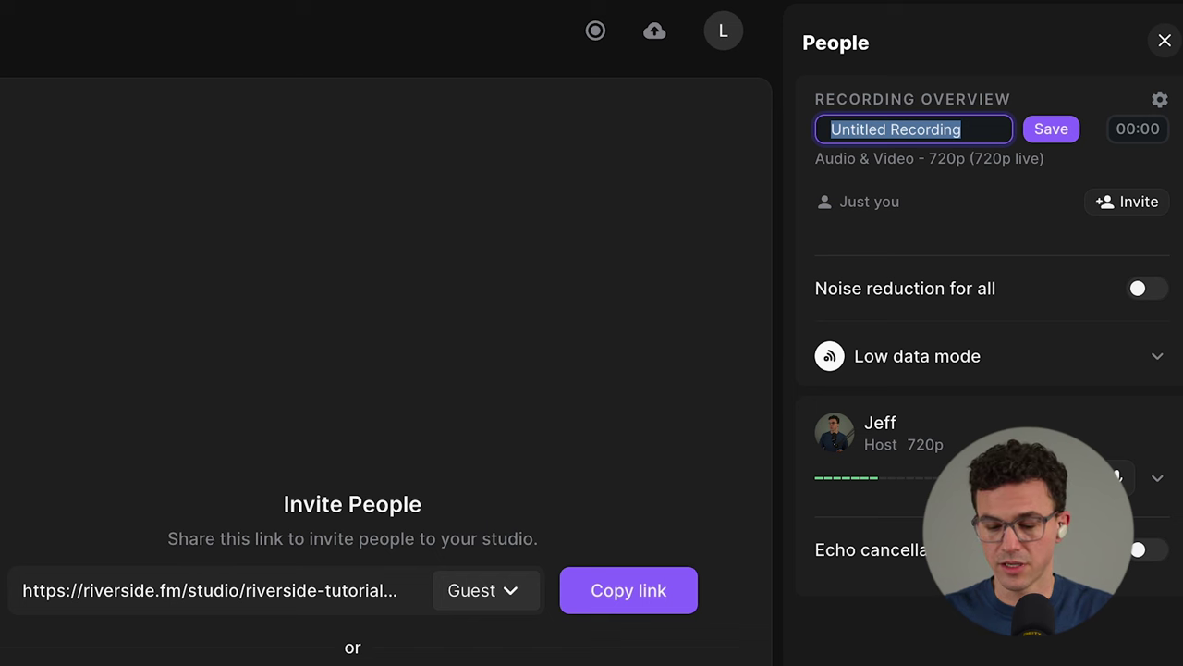
type("Riverside Tutorial")
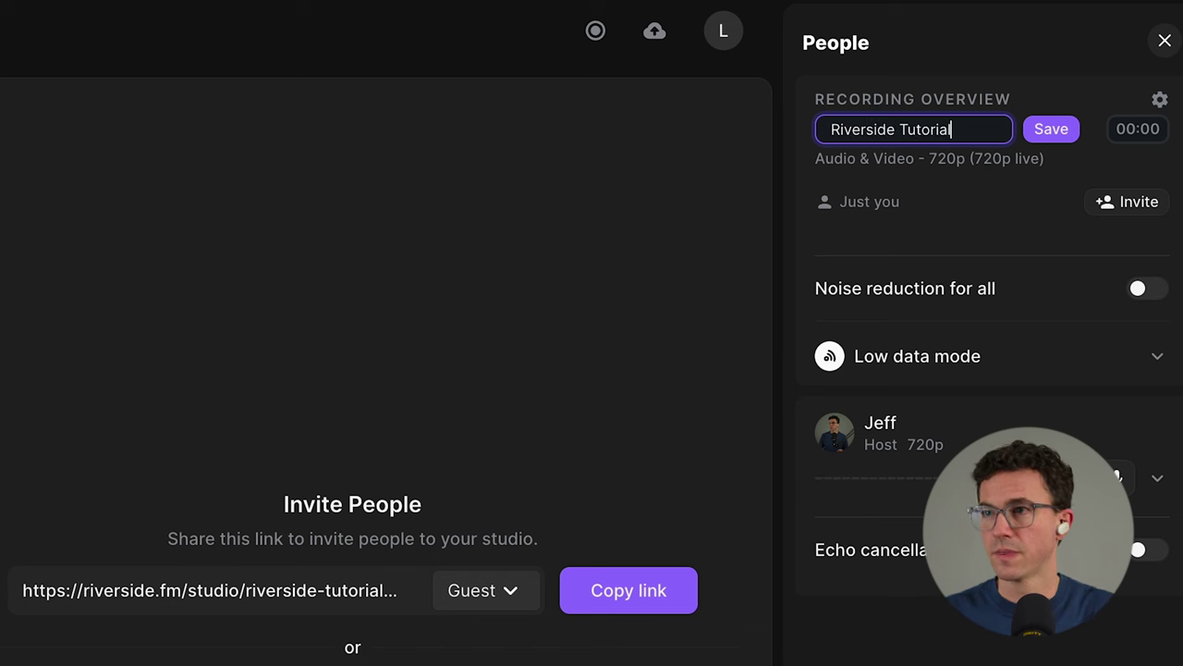
key("Return")
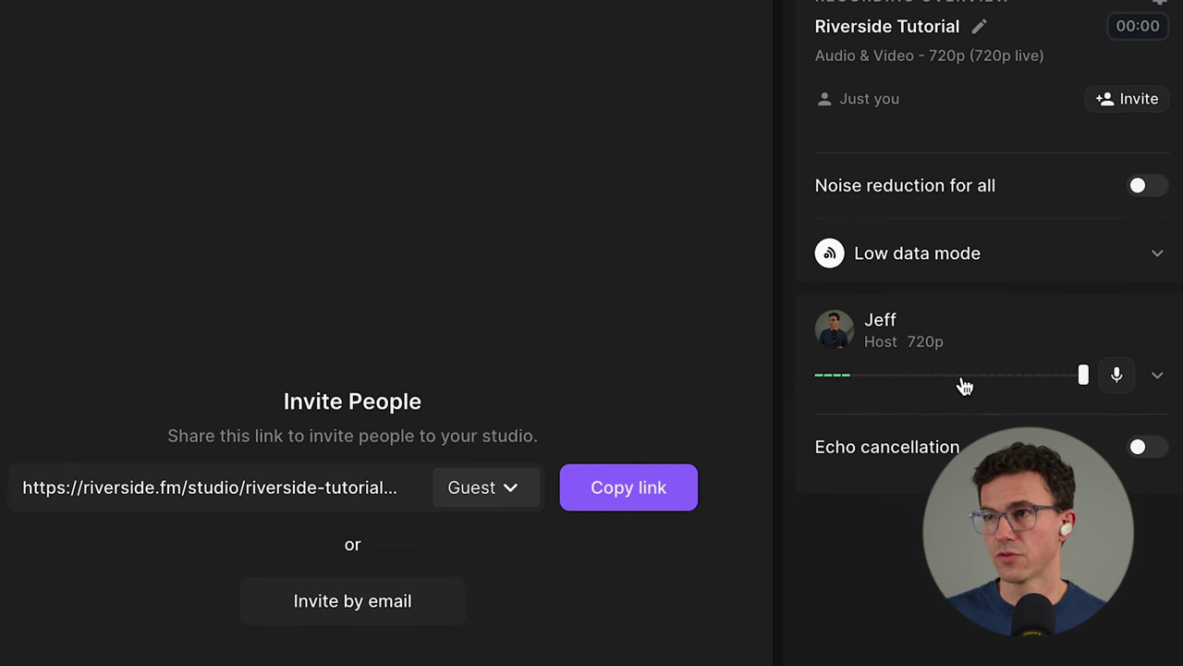
left_click(962, 330)
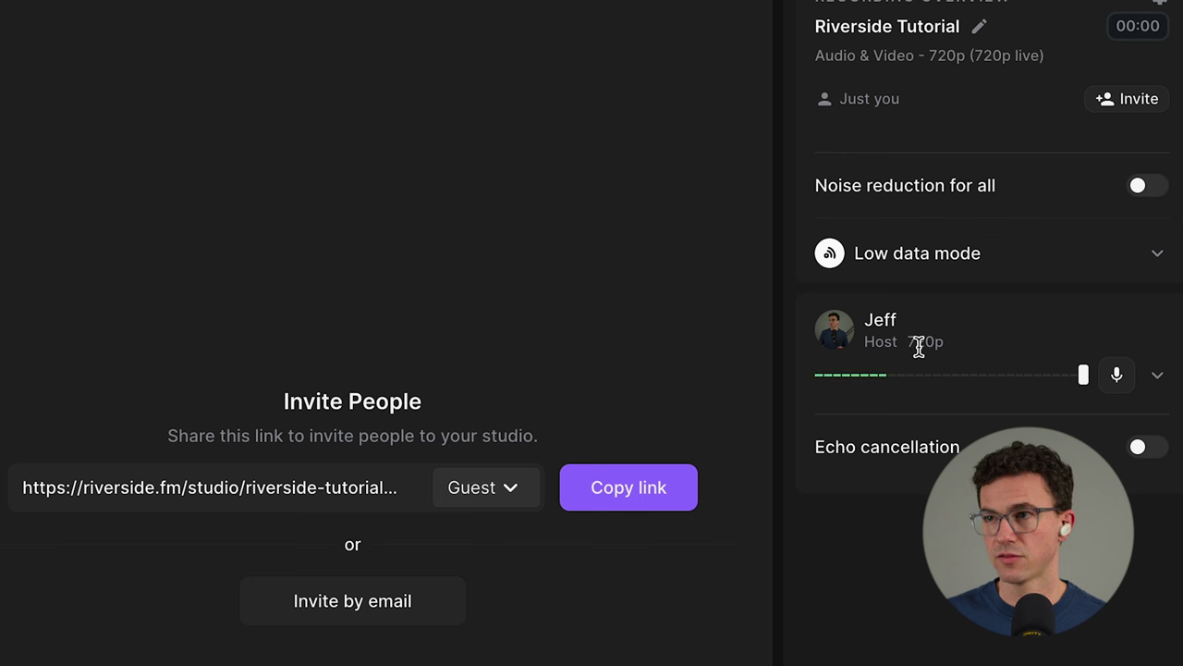
left_click_drag(912, 342, 956, 343)
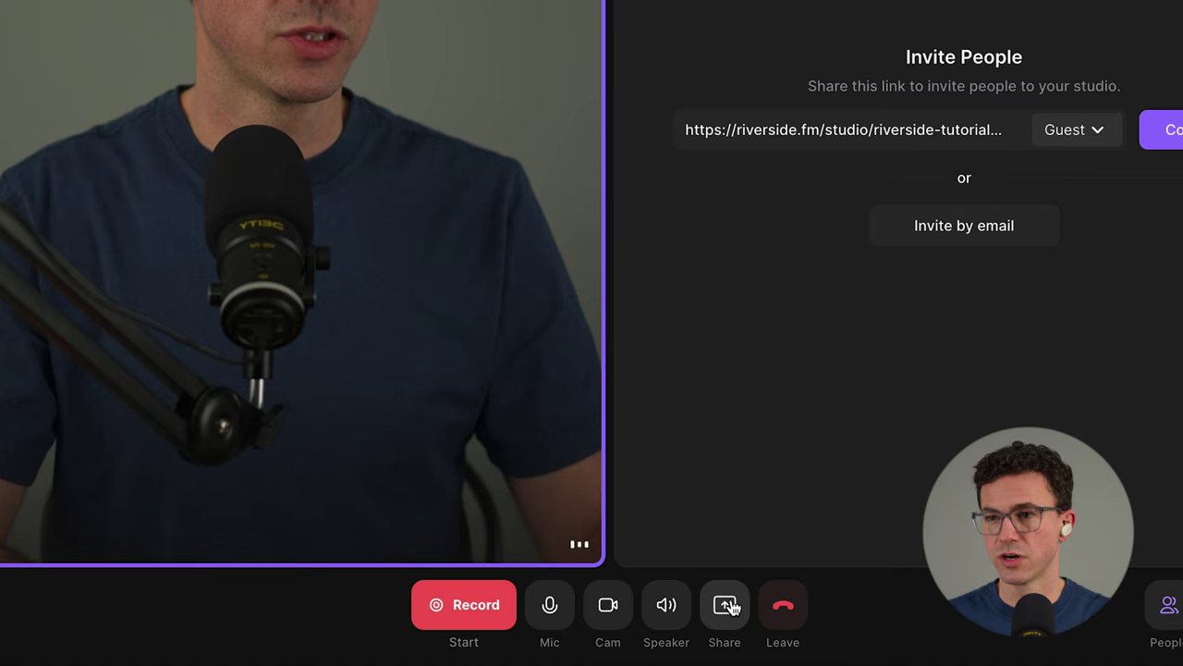
left_click(726, 612)
left_click(726, 606)
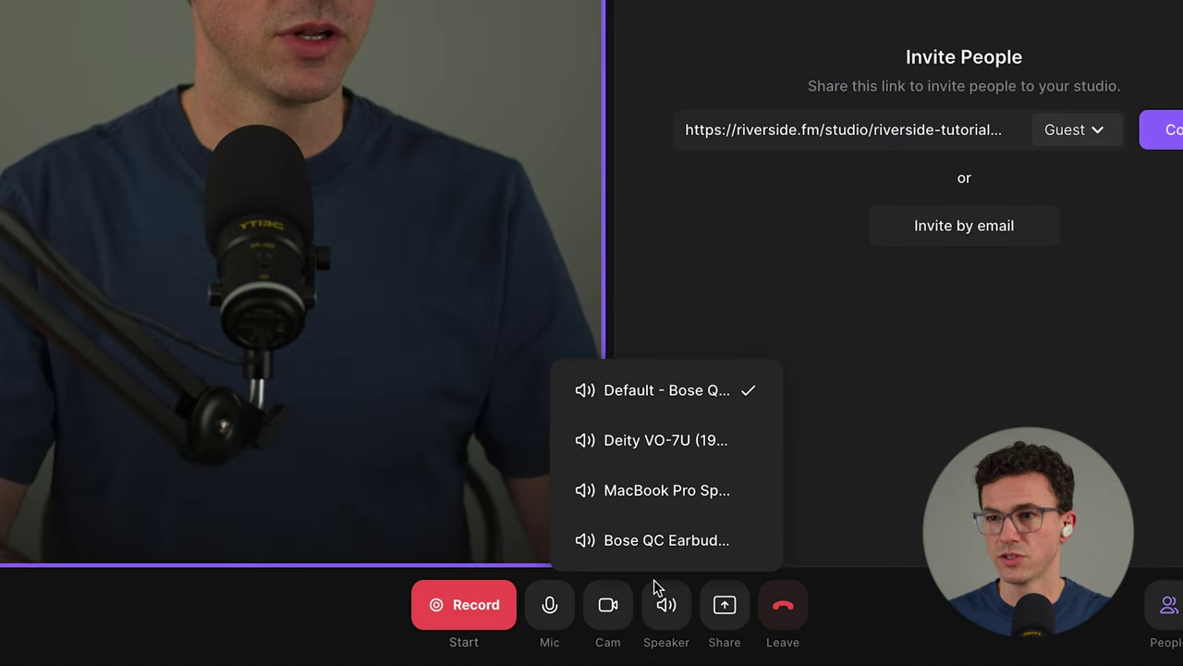
mouse_move(610, 607)
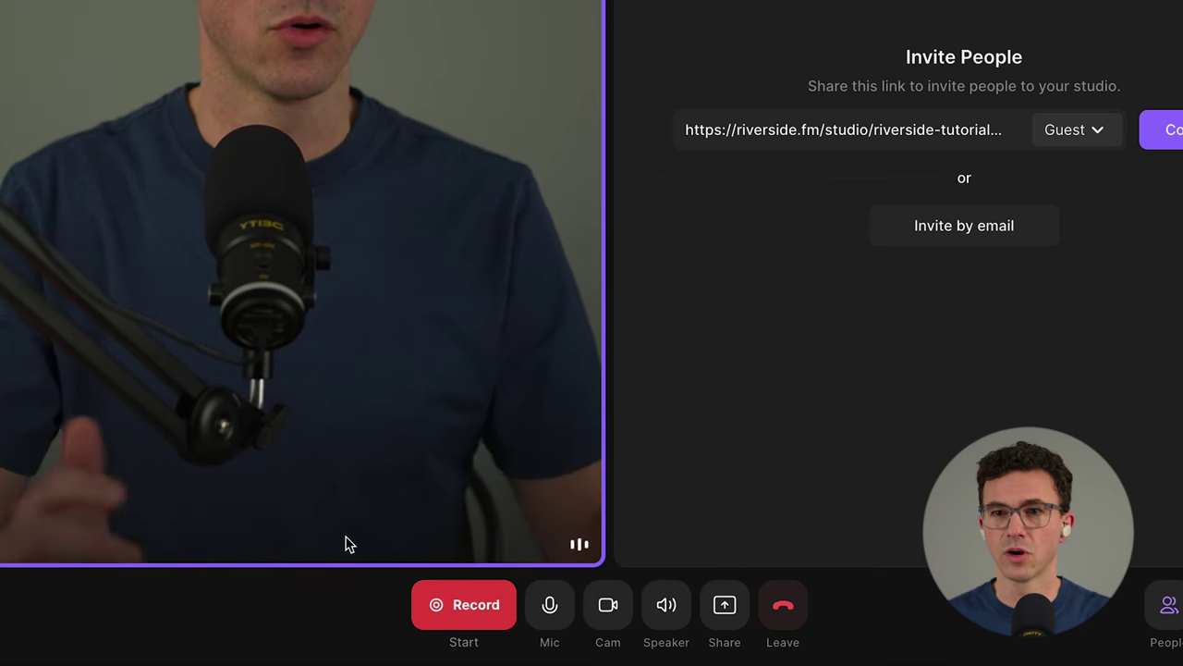
left_click(37, 608)
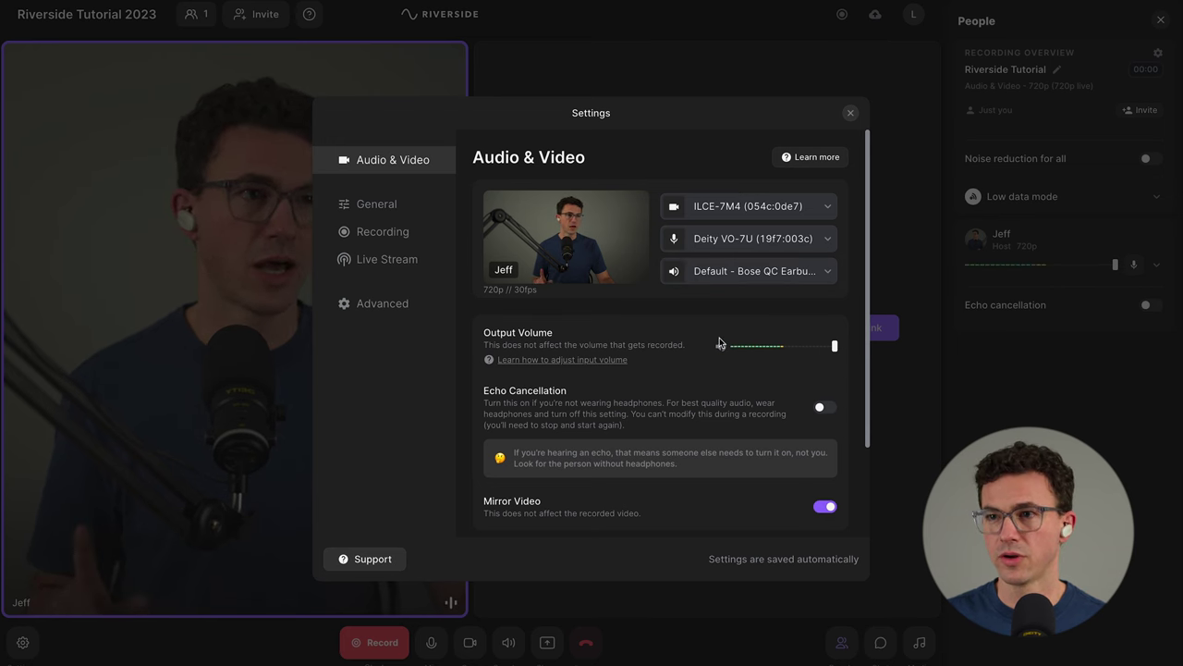
Step: Move from the Audio & Video settings to the General page with the studio name and security options
scroll(692, 341, "down", 3)
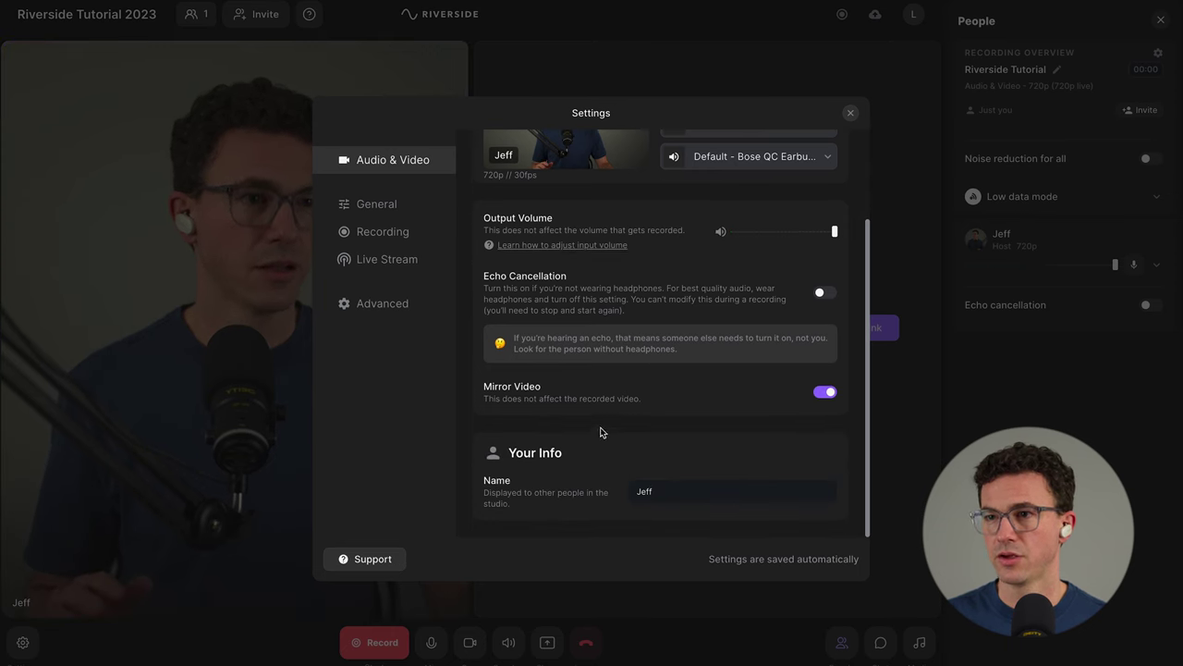
left_click(377, 204)
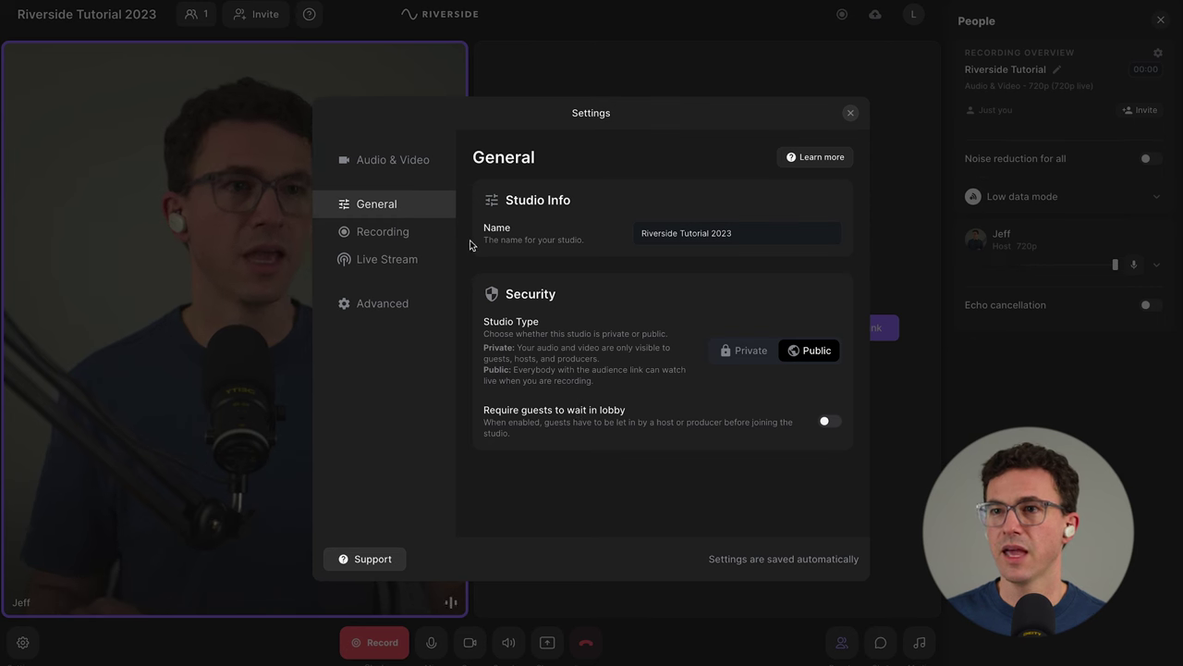
Step: In Recording settings, set participant video recording to Advanced quality, up to 1080p
left_click(415, 239)
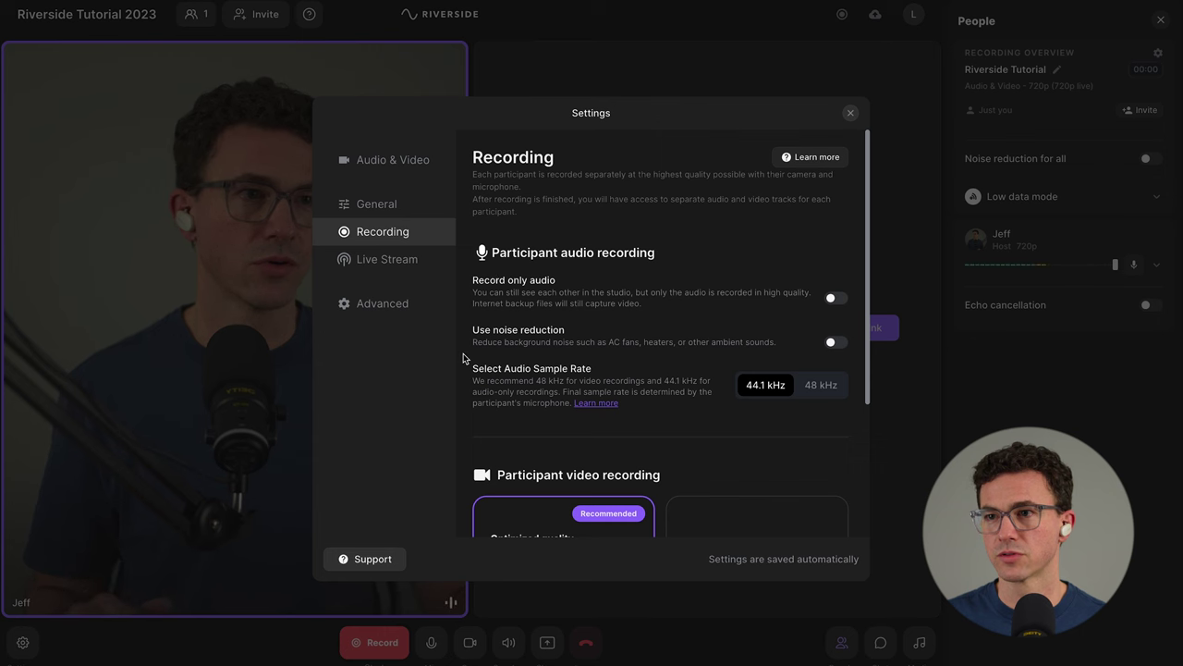
scroll(519, 370, "down", 4)
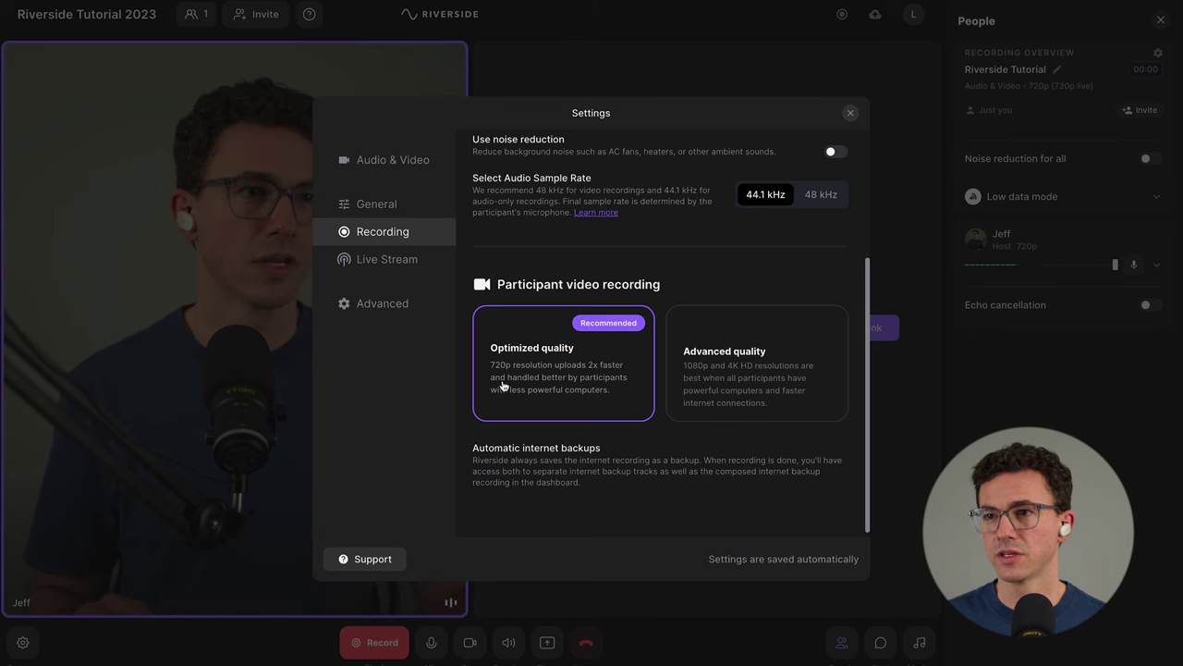
left_click(755, 352)
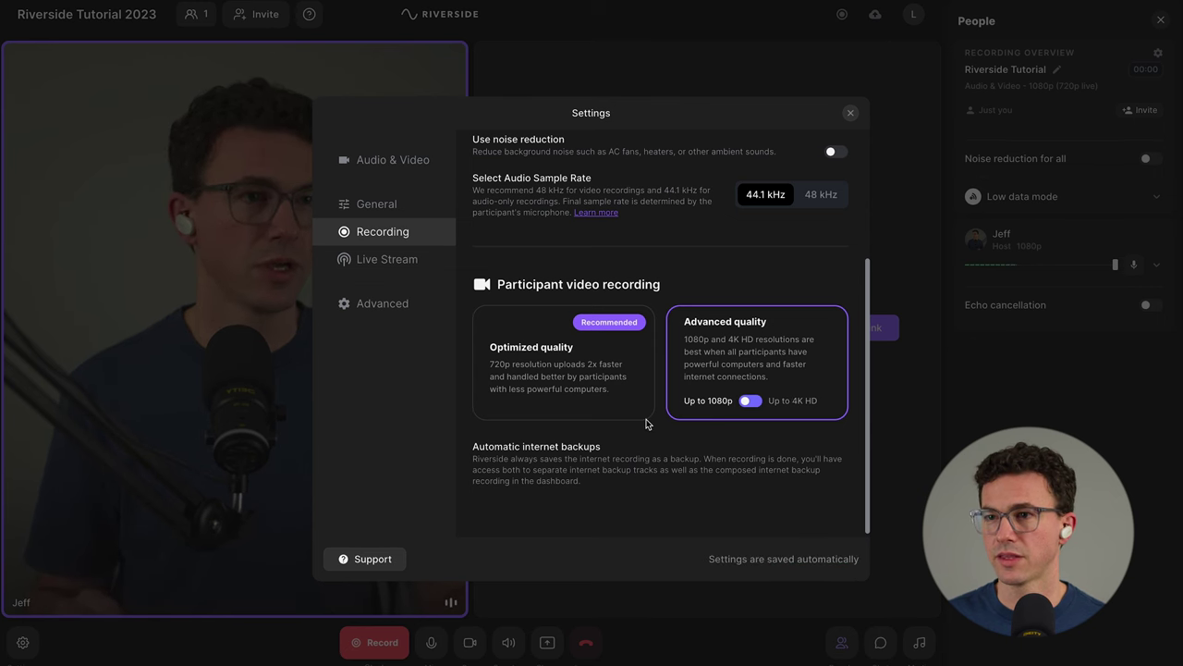
scroll(646, 423, "down", 1)
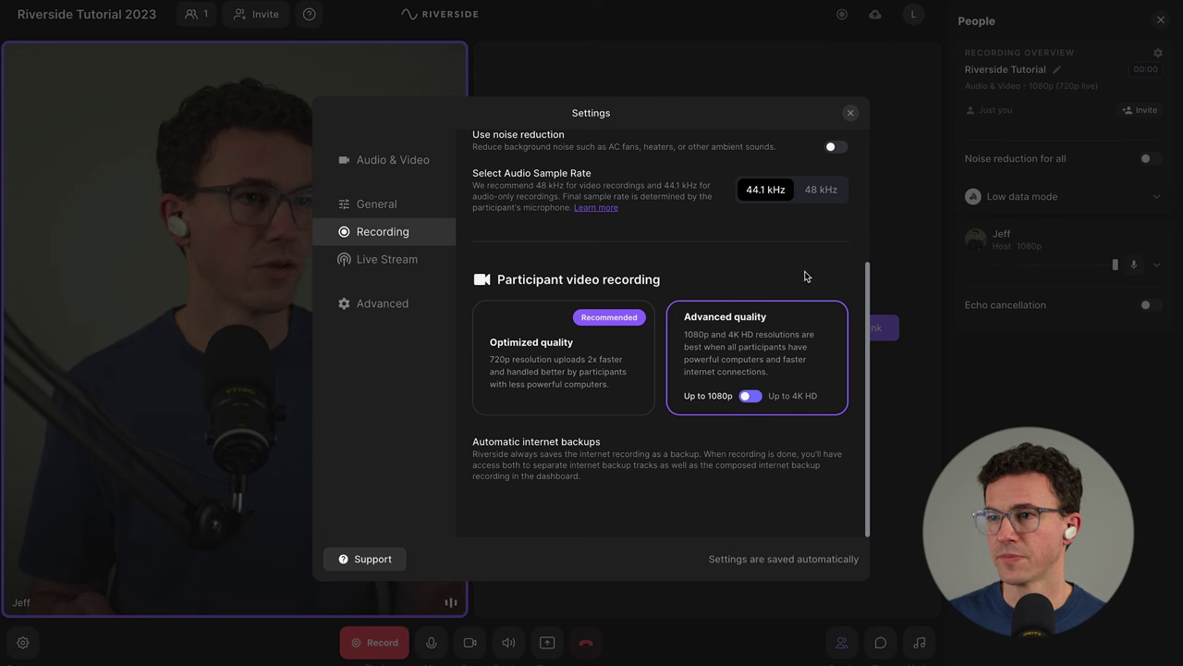
Step: Close Settings and highlight the Host's 1080p label in the People panel
left_click(852, 116)
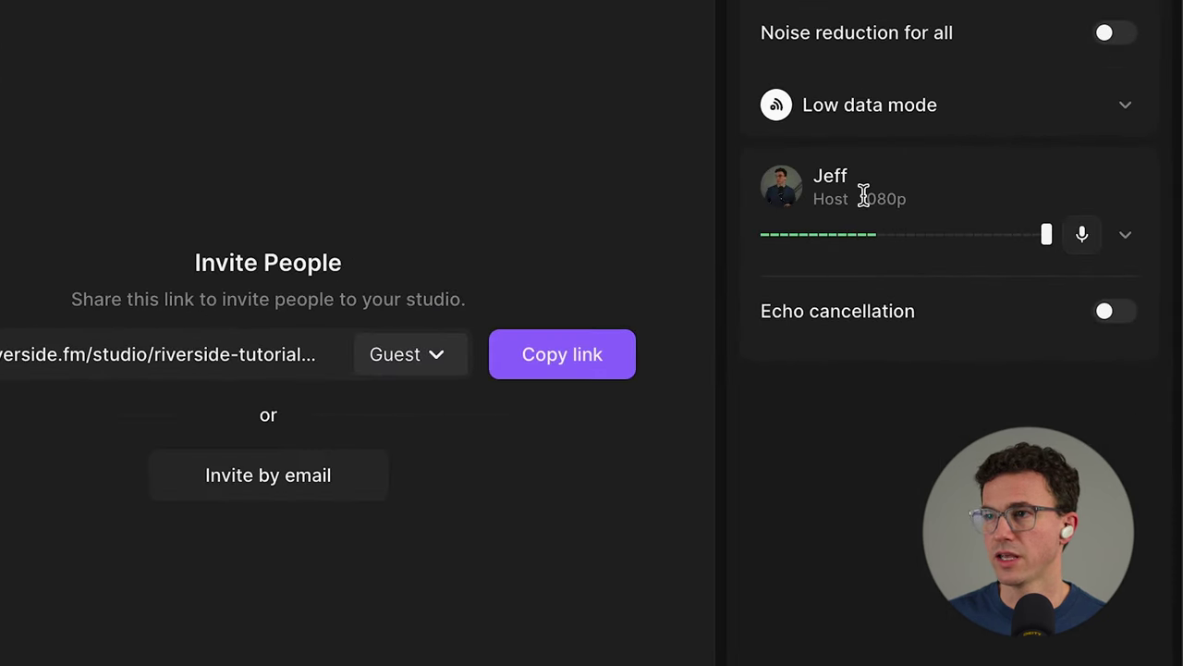
left_click_drag(863, 196, 946, 201)
left_click(956, 196)
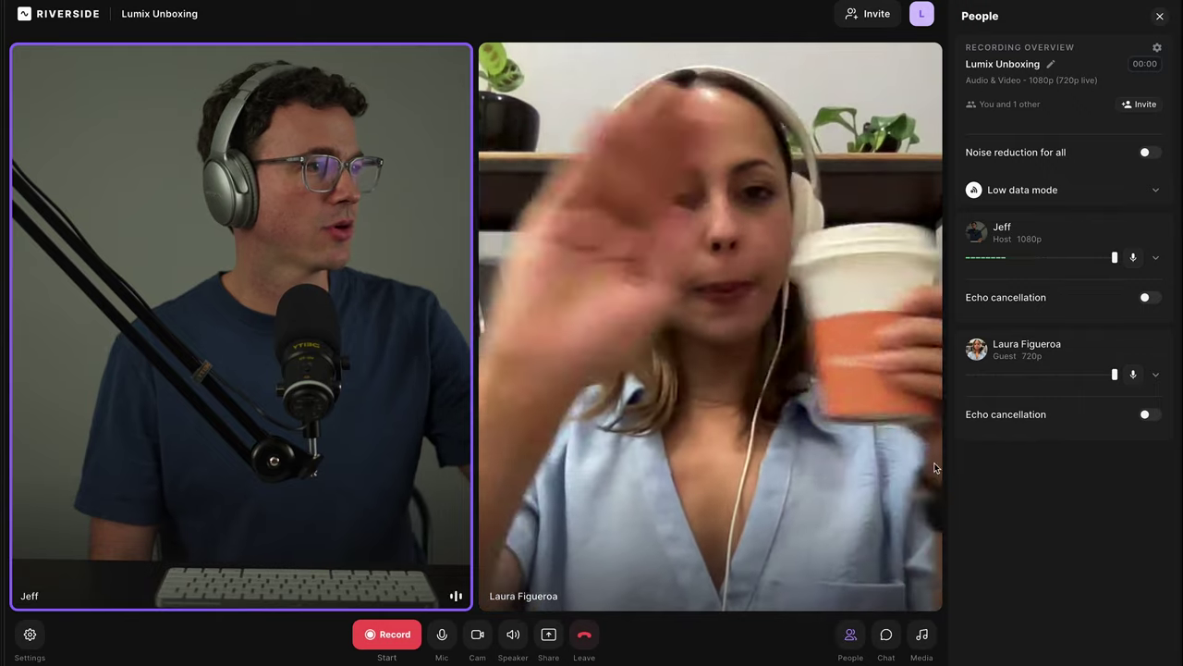
Step: Check the guest's details, leave their volume at maximum, and start recording the interview
left_click(1156, 375)
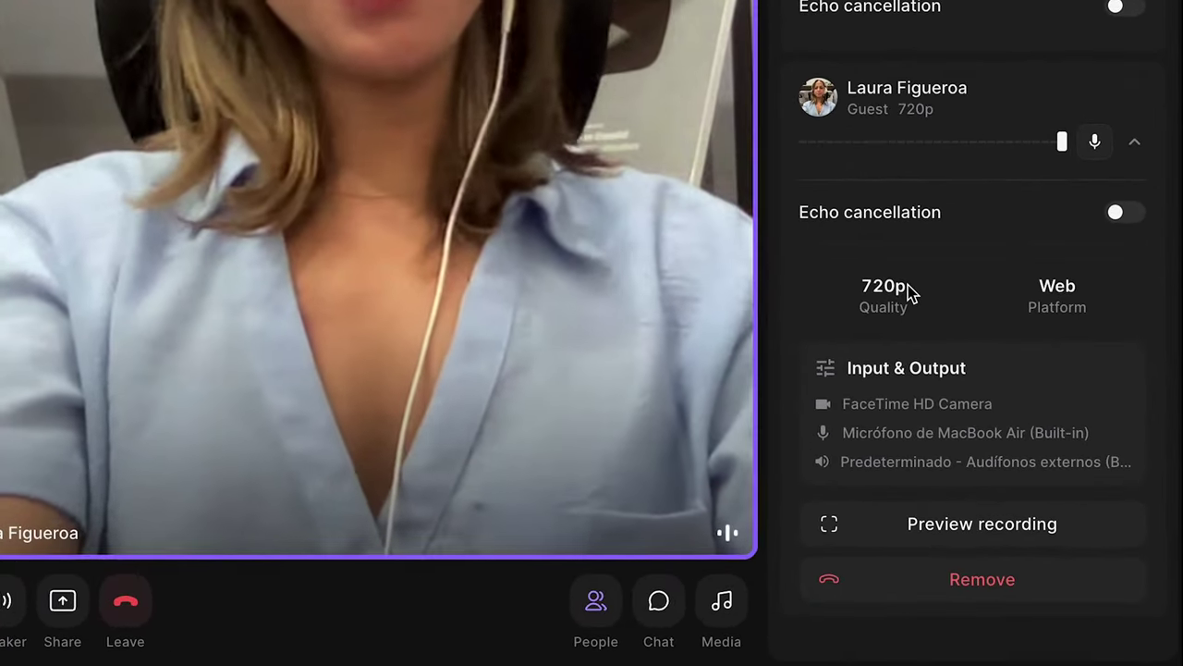
mouse_move(1078, 218)
mouse_move(1063, 152)
left_mouse_down()
mouse_move(986, 150)
mouse_move(1070, 151)
left_mouse_up()
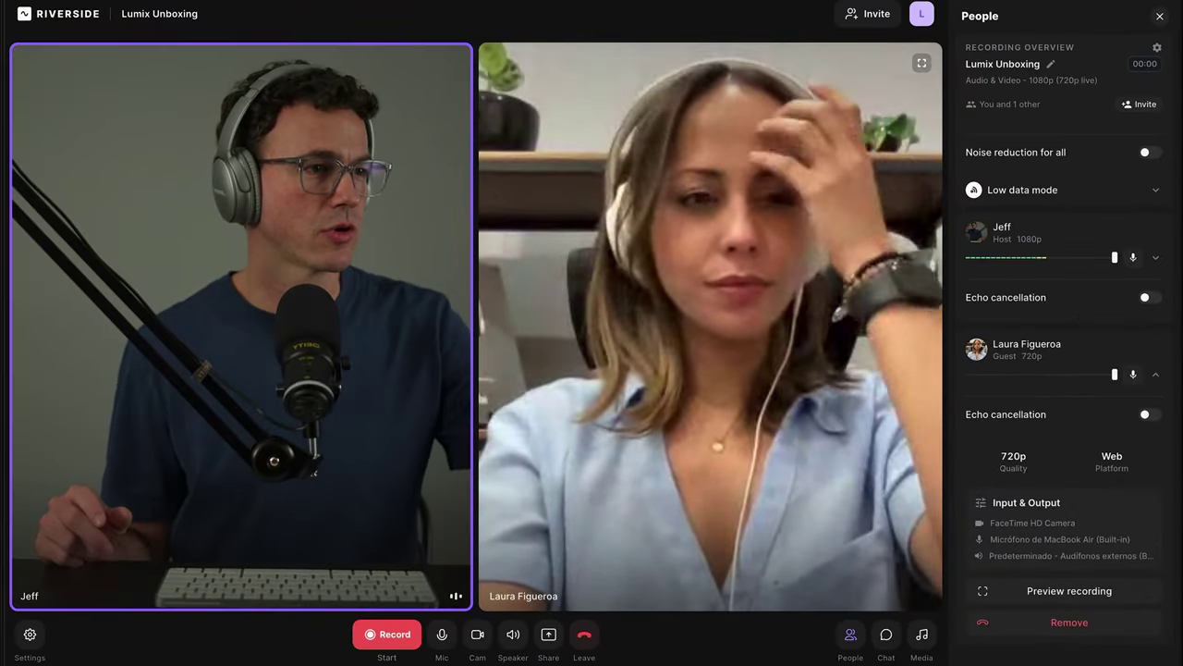
left_click(391, 634)
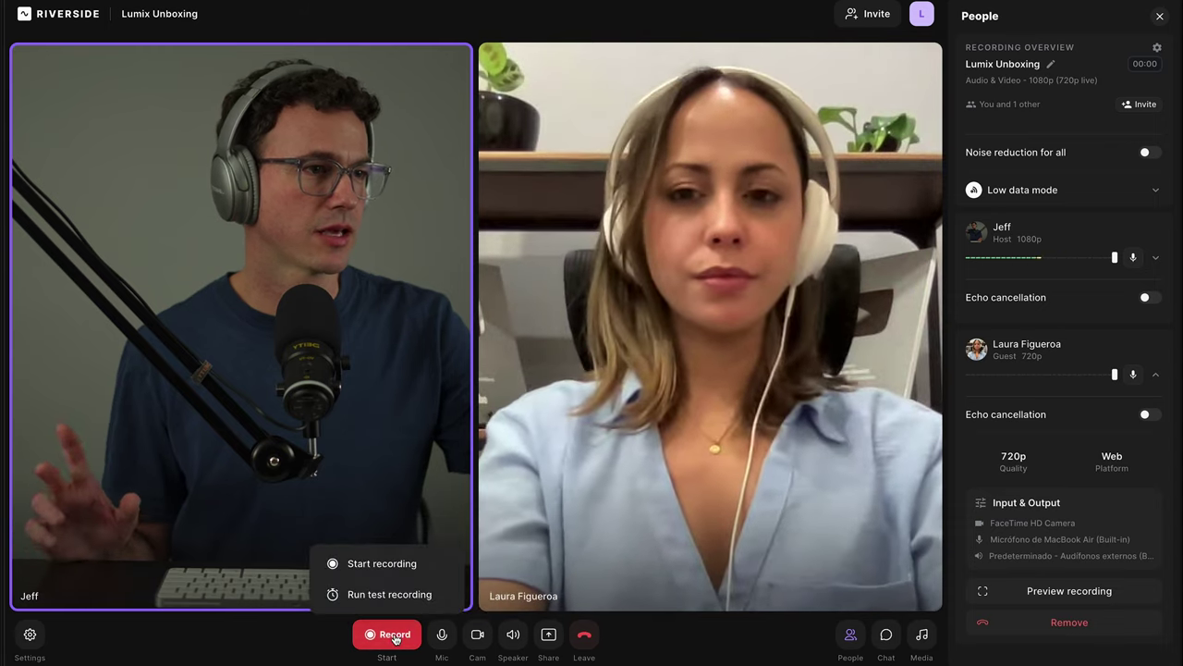
left_click(395, 636)
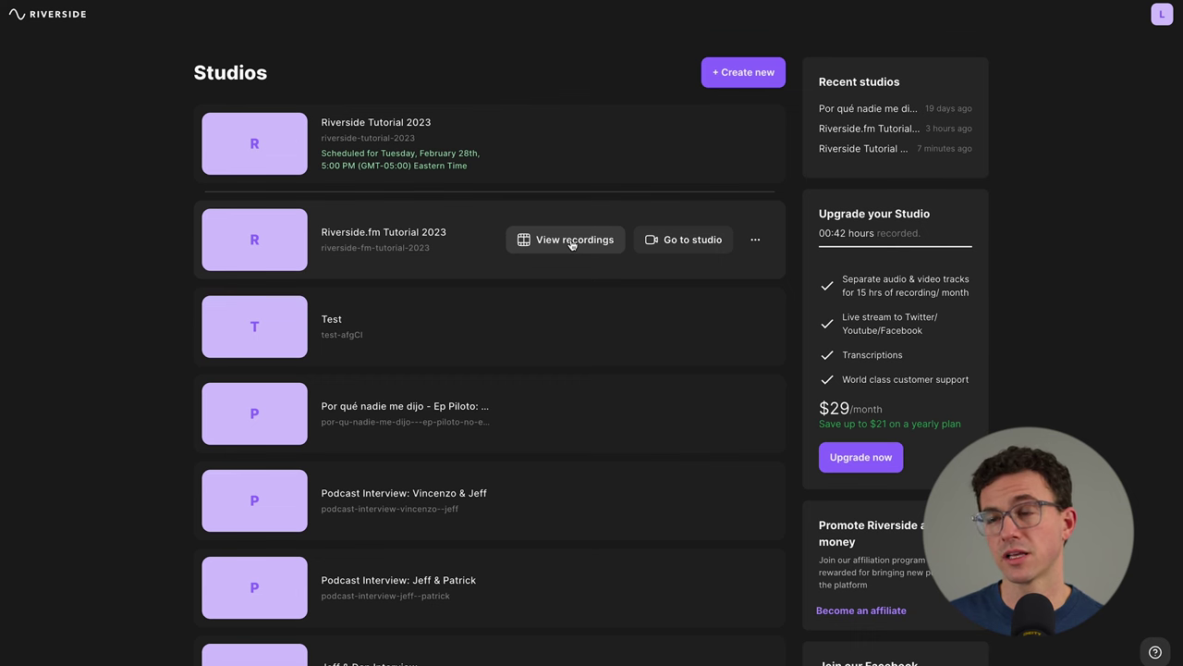
Step: Open the Riverside Tutorial 2023 recording from its studio and choose Edit & create clips
left_click(573, 241)
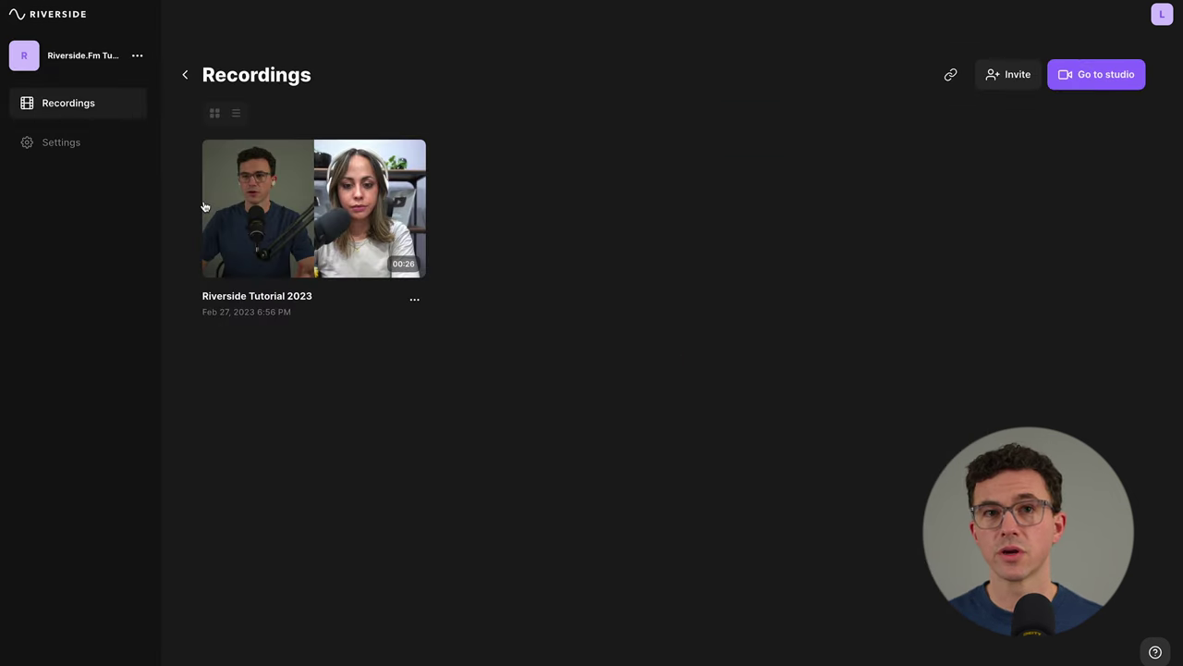
left_click(271, 212)
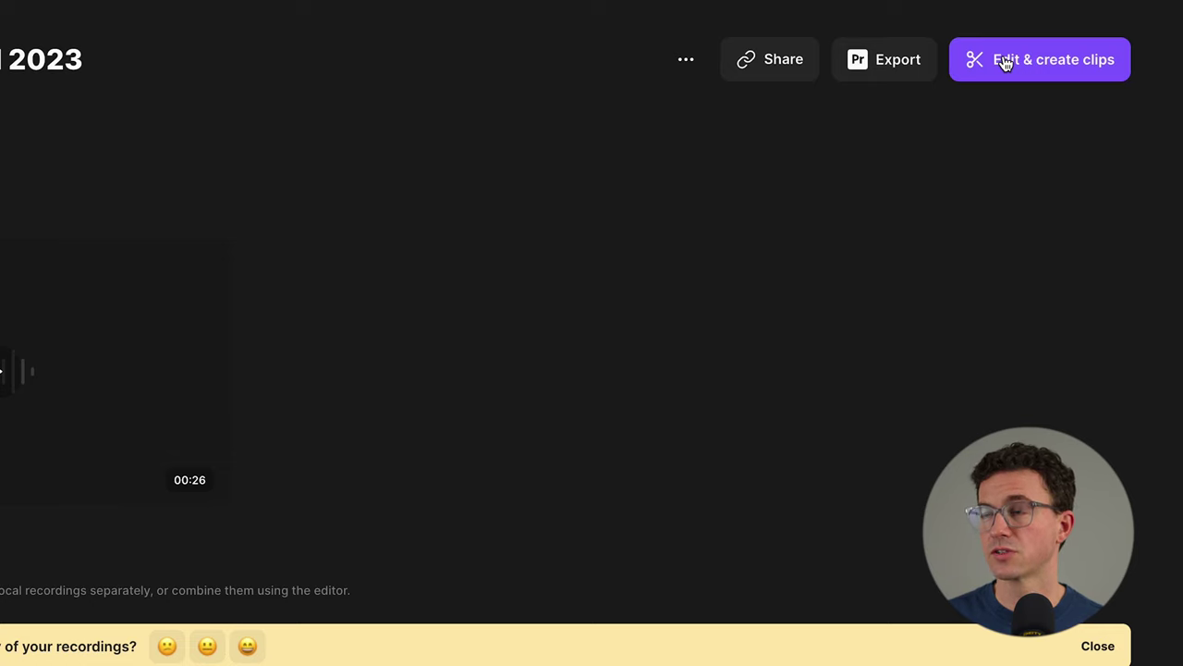
left_click(1006, 61)
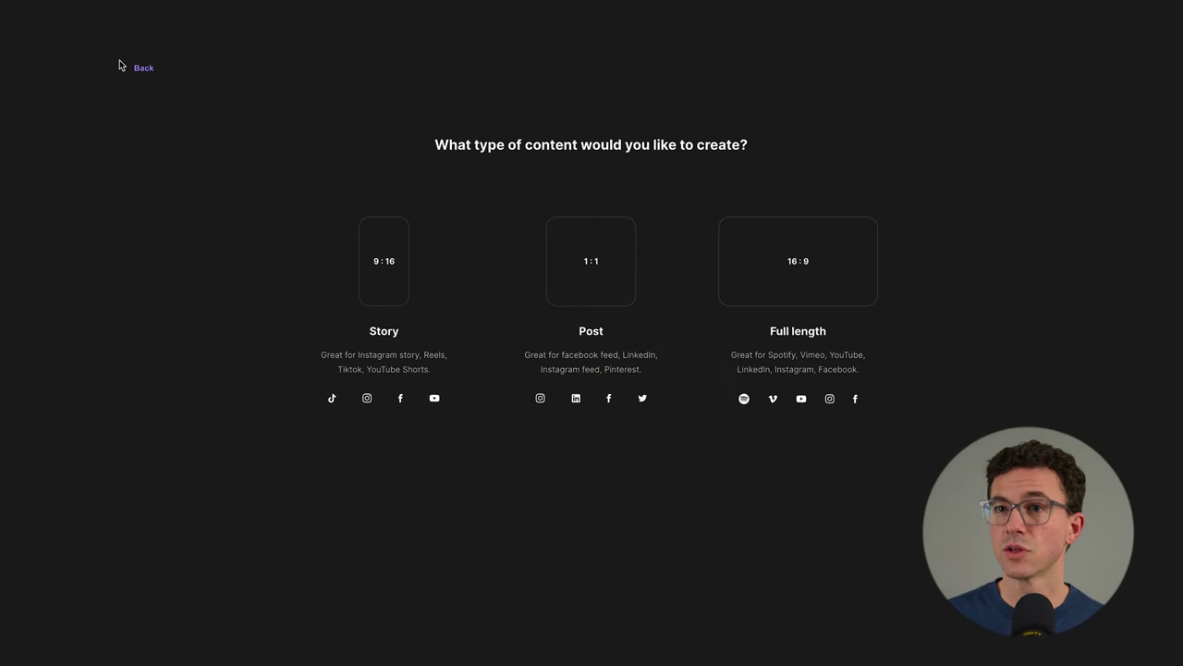
Step: Go back from the content-type chooser to the Riverside Tutorial 2023 recording page
left_click(140, 69)
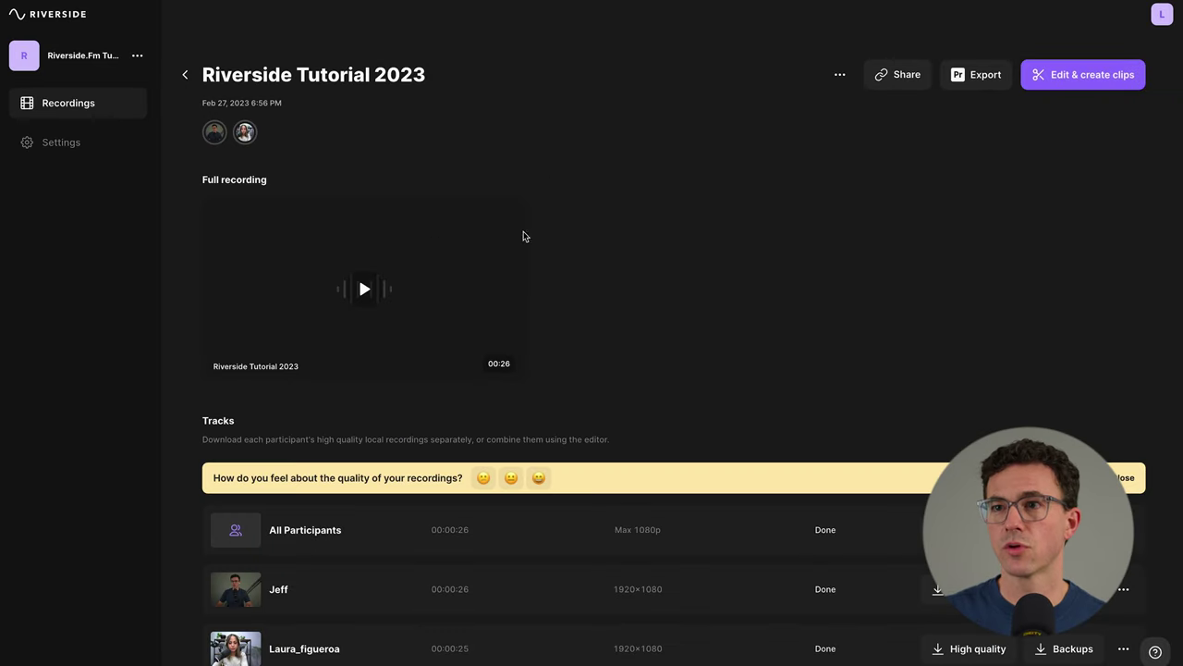